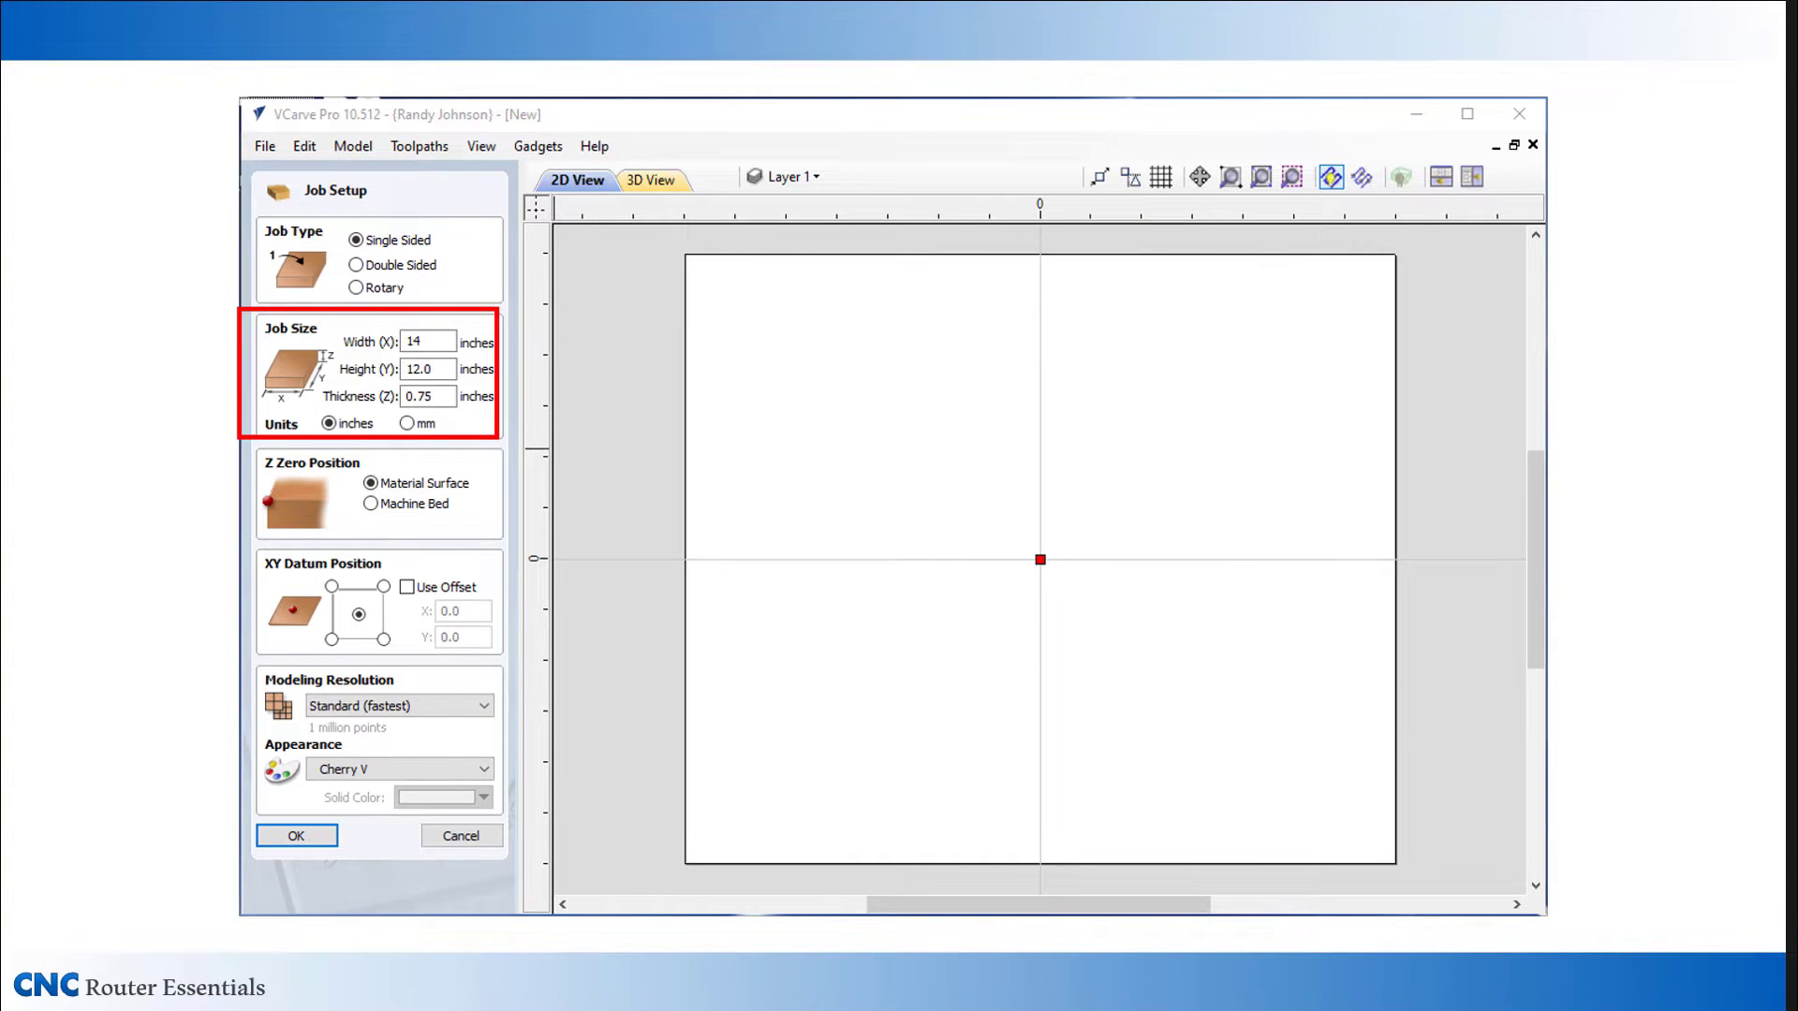
# - Advance the tutorial slides to the one on saving the job as Bobs BBQ in CNC Signs
pyautogui.press('Right')
pyautogui.press('Right')
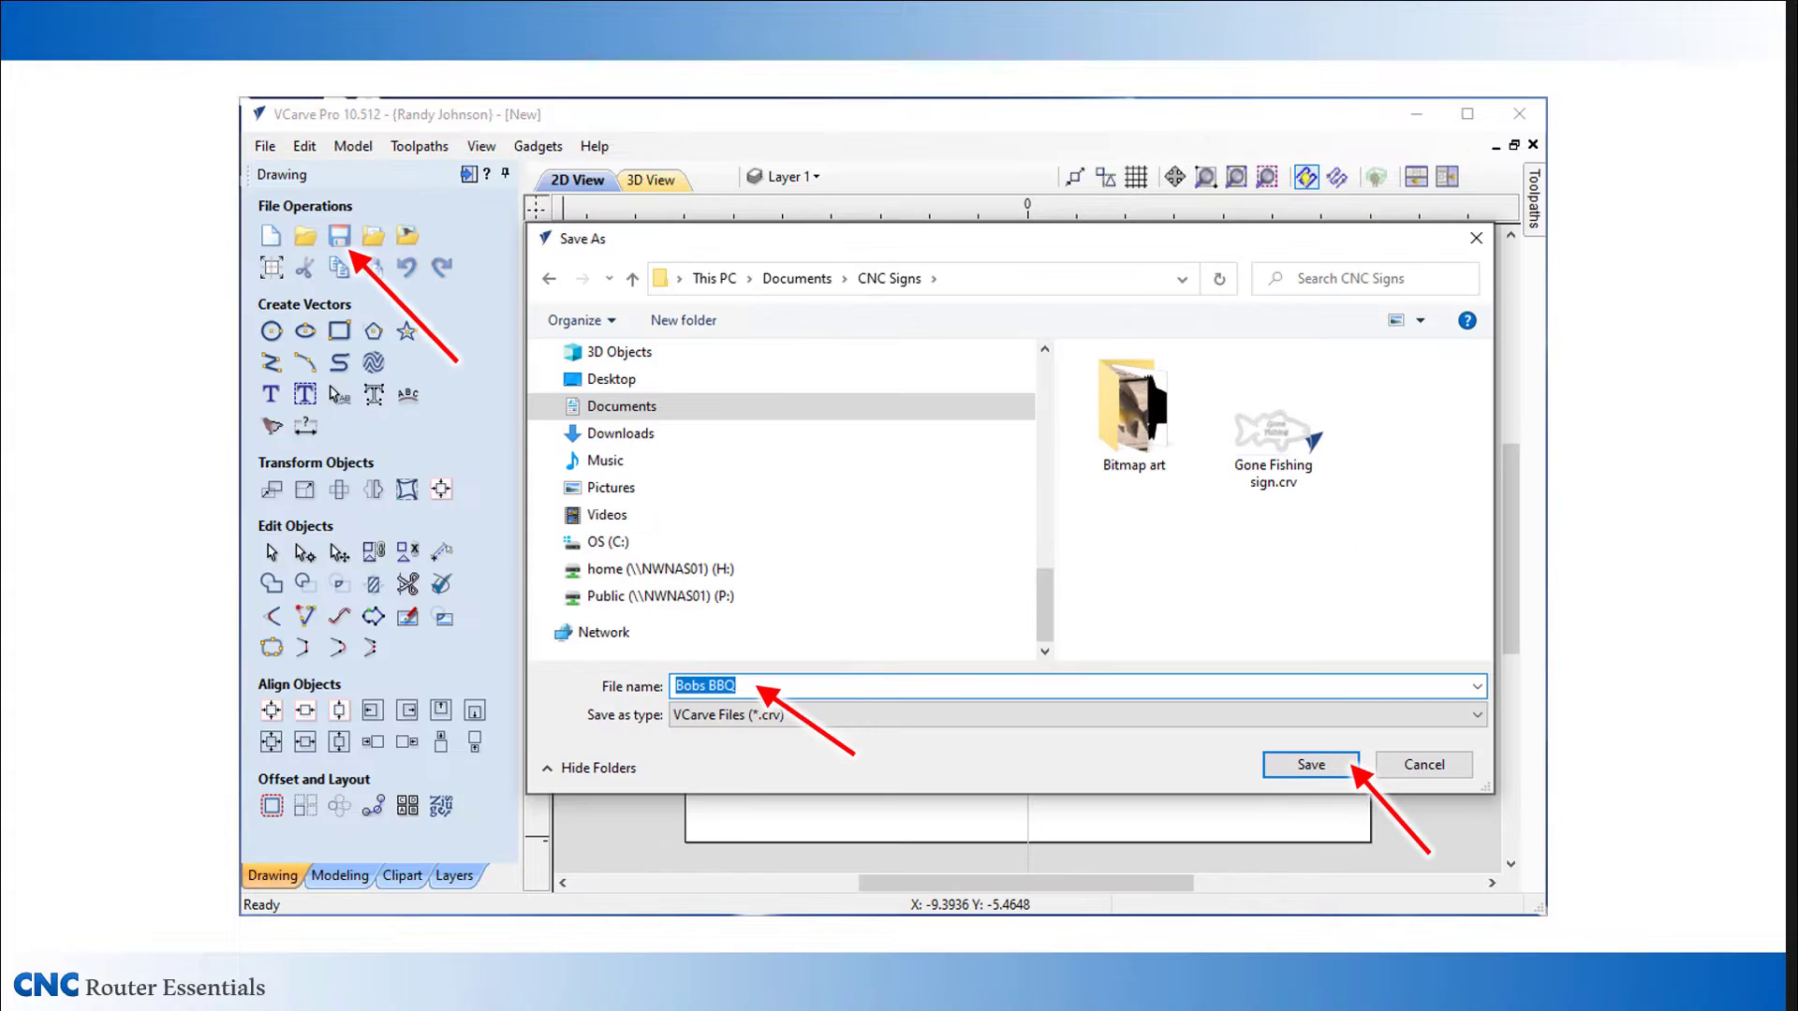
pyautogui.press('Right')
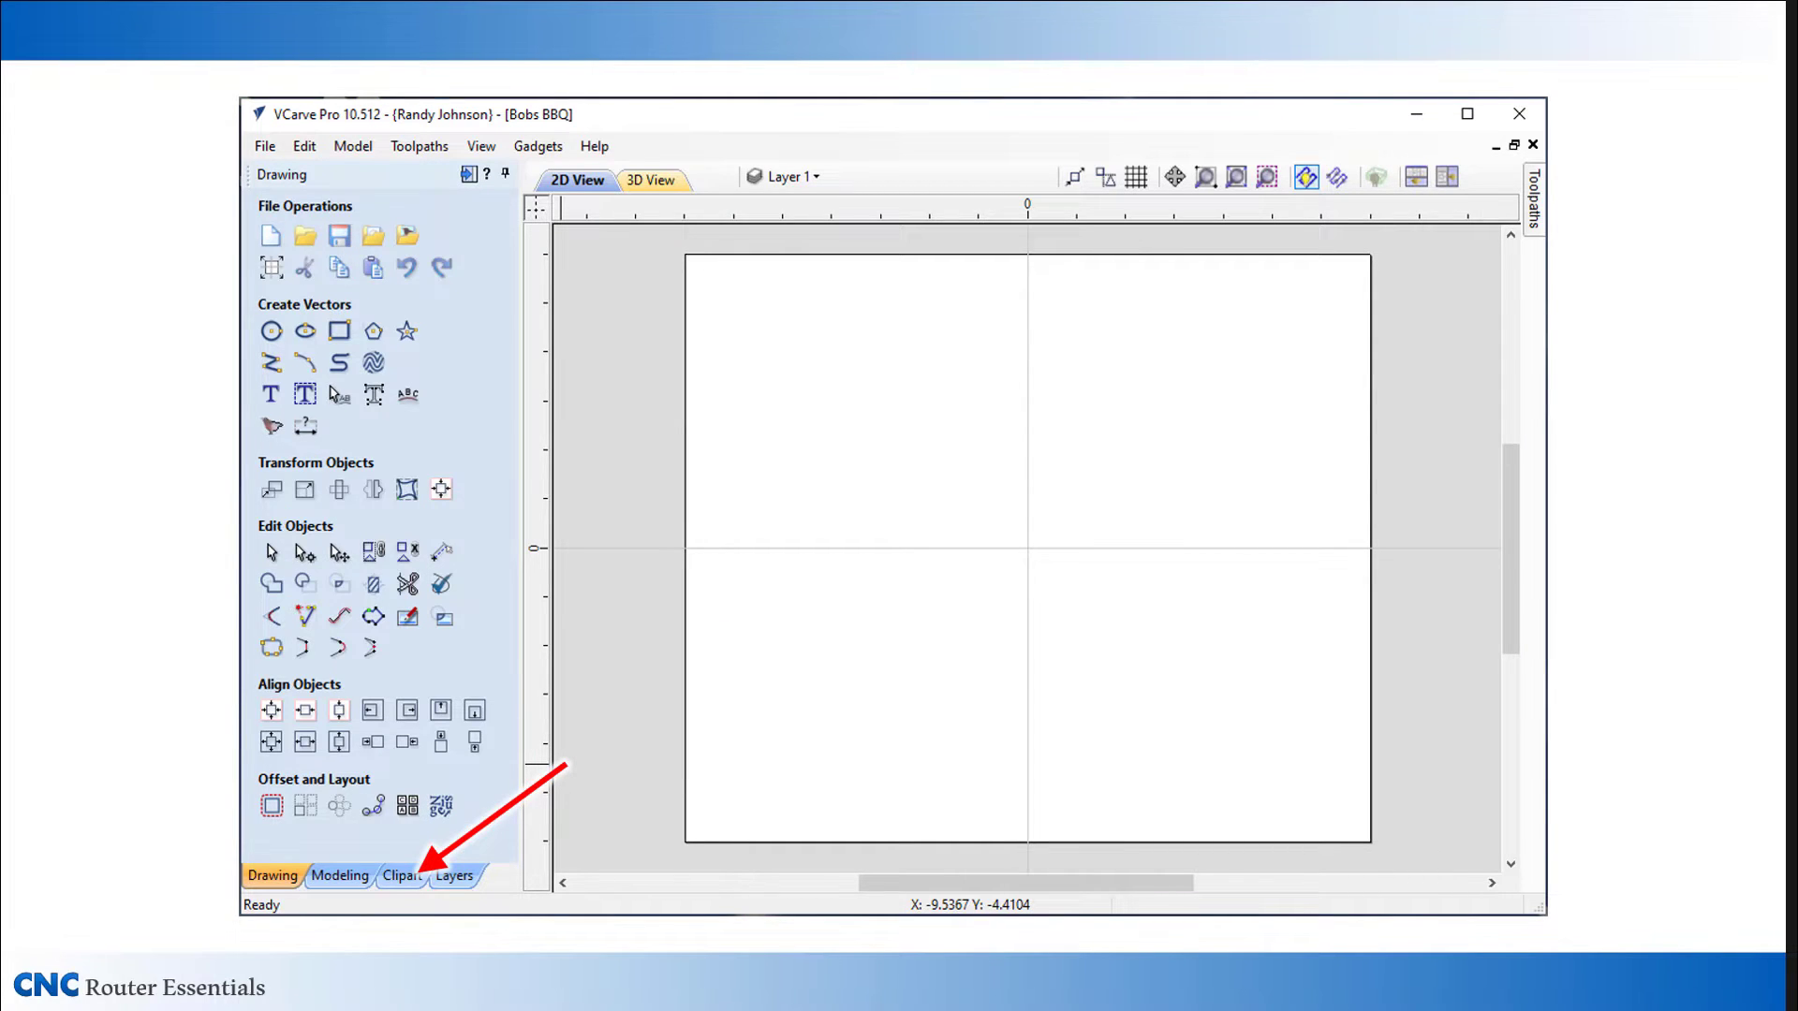
# - Import the Piglet_1-57897-B relief from Clipart > Animals into the centre of the job
pyautogui.click(398, 877)
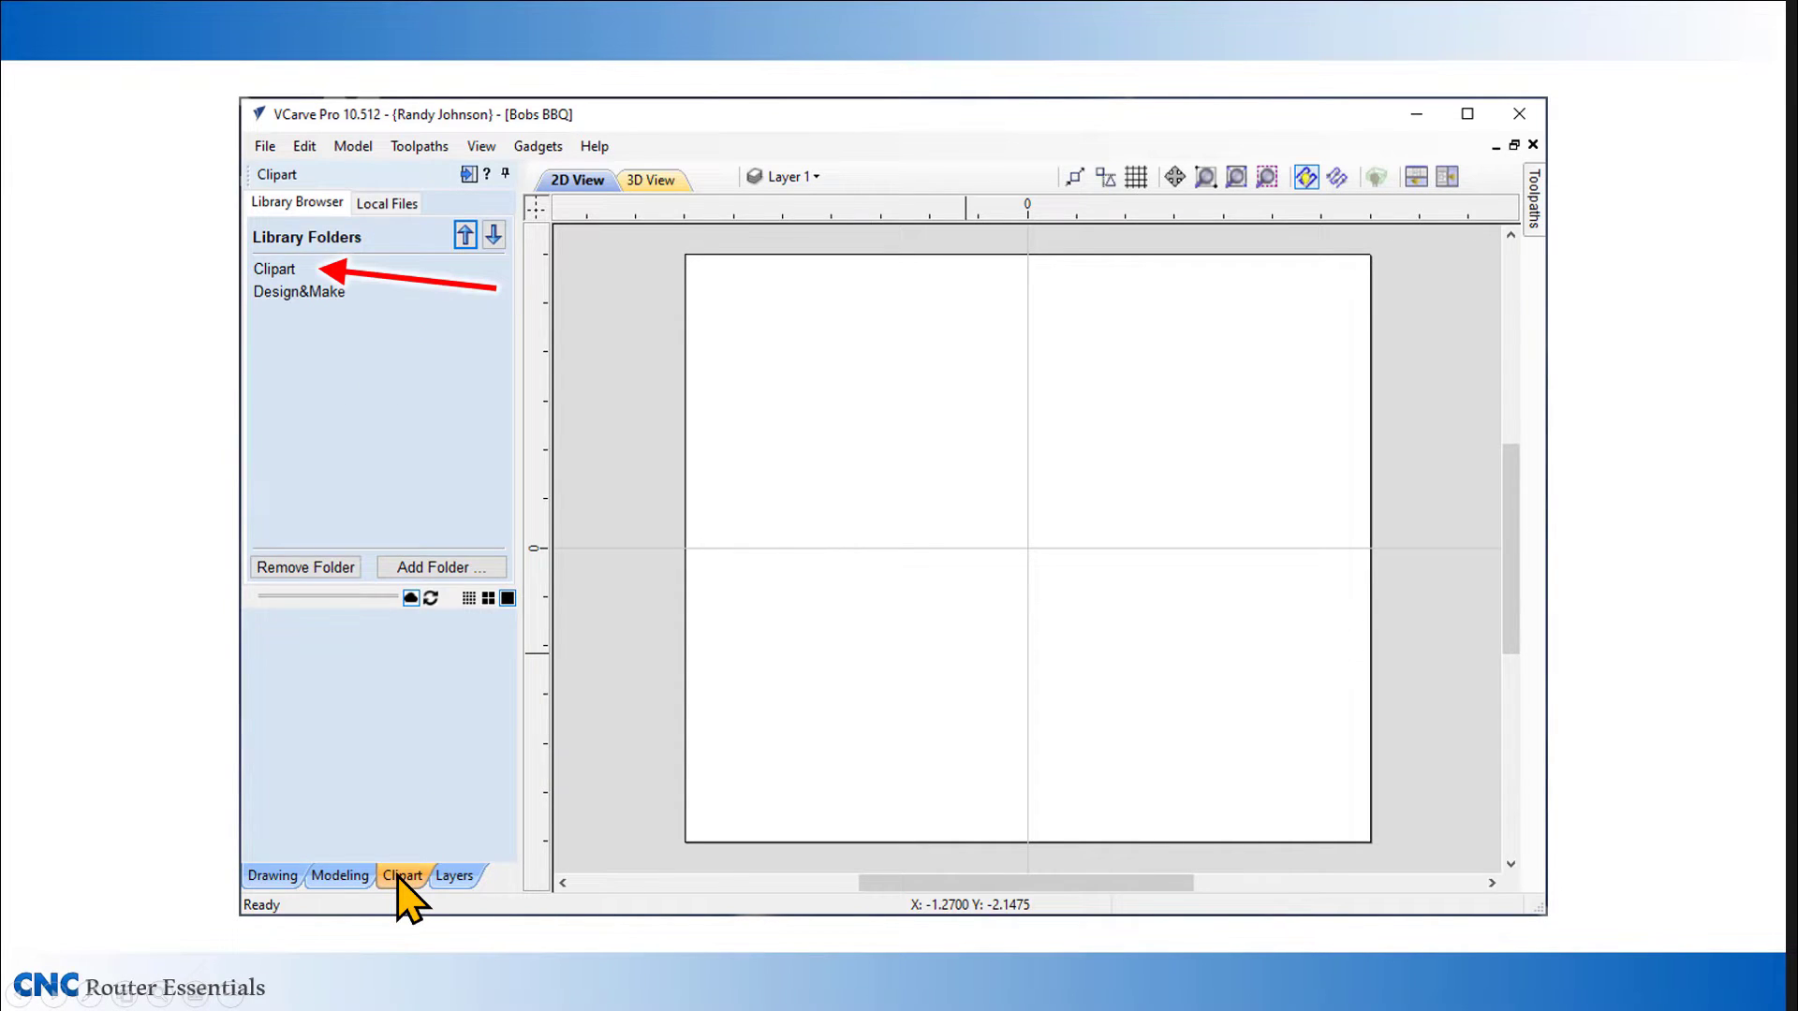
pyautogui.click(282, 271)
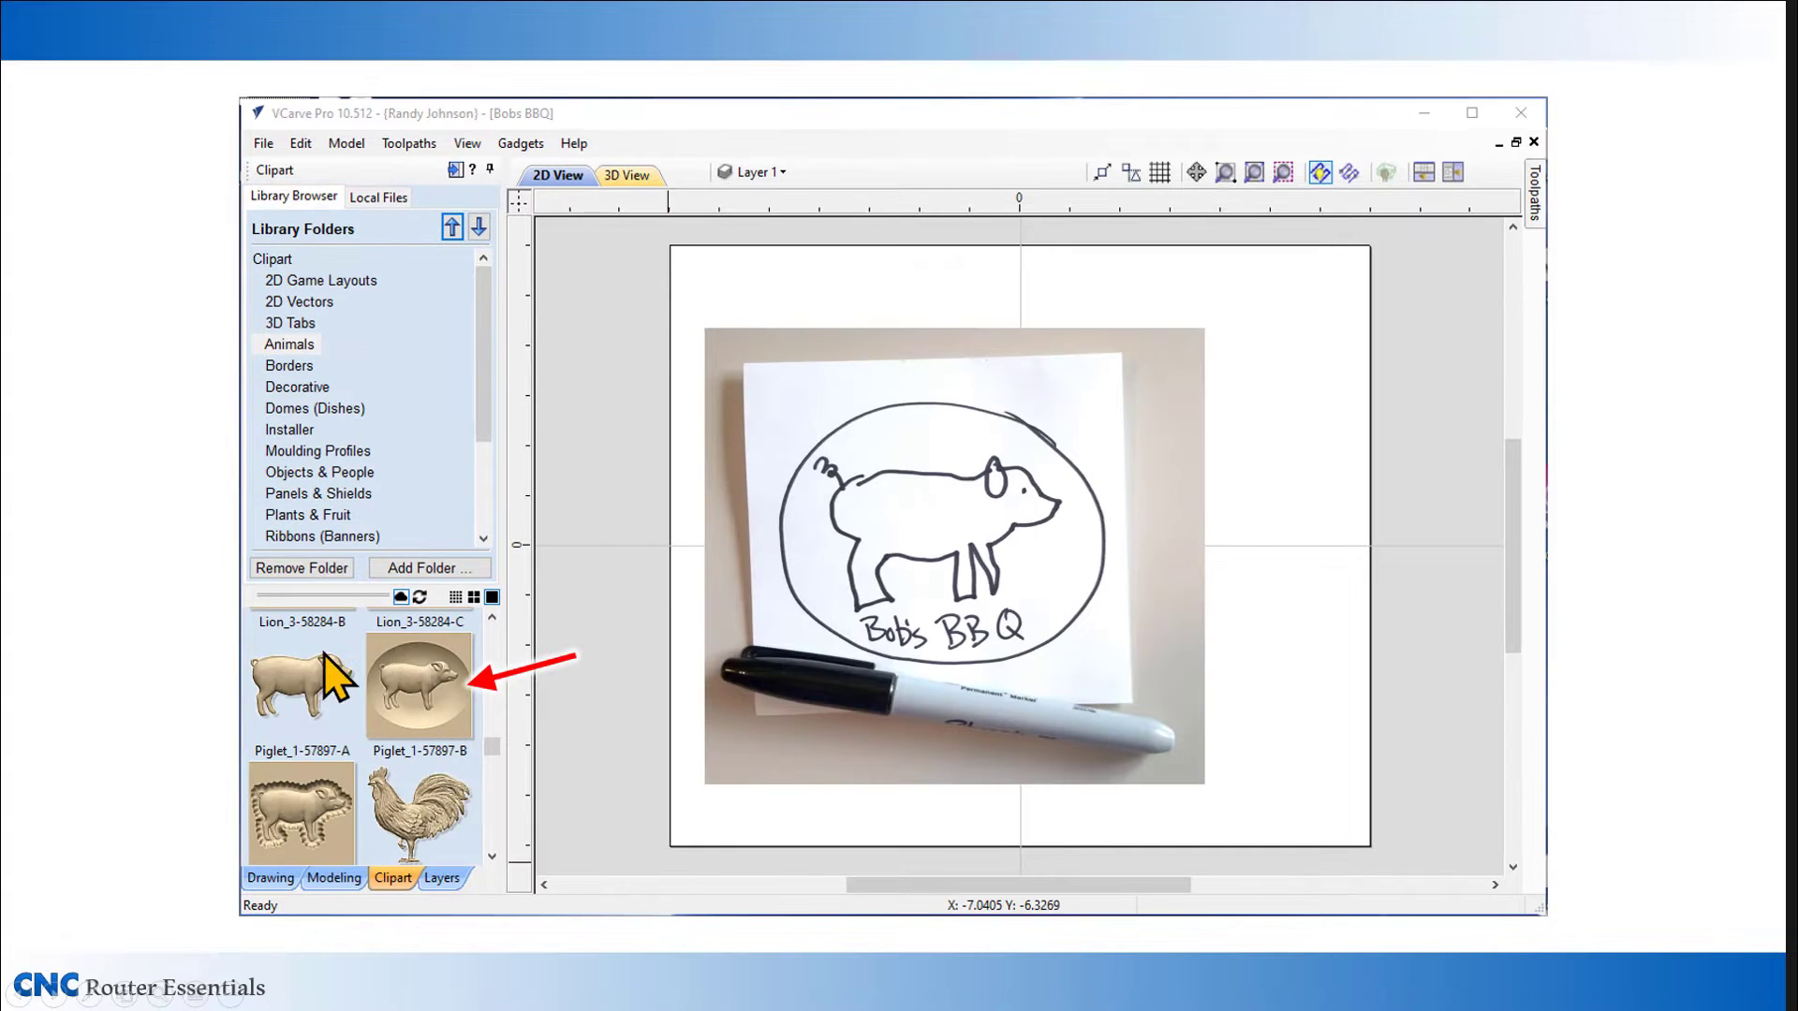
pyautogui.doubleClick(423, 687)
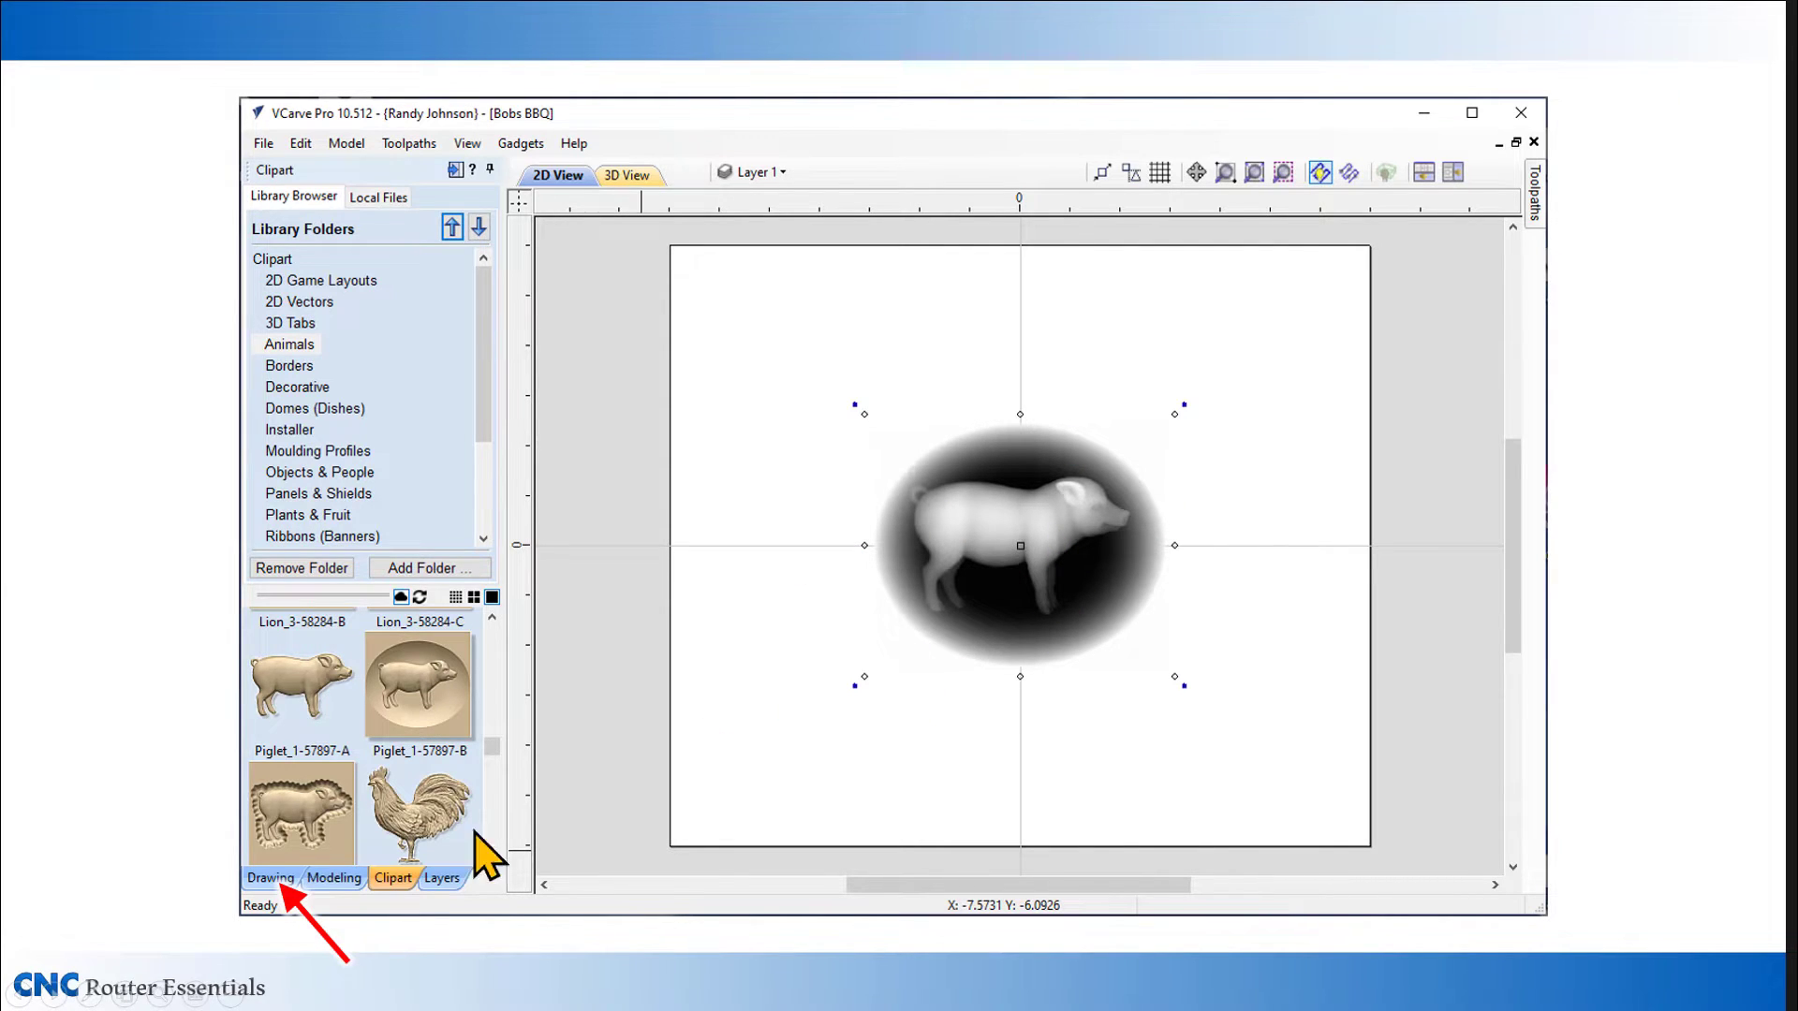
# - Resize the piglet relief to 12 inches wide, about 9.98 tall, with aspect locked
pyautogui.click(271, 879)
pyautogui.click(299, 468)
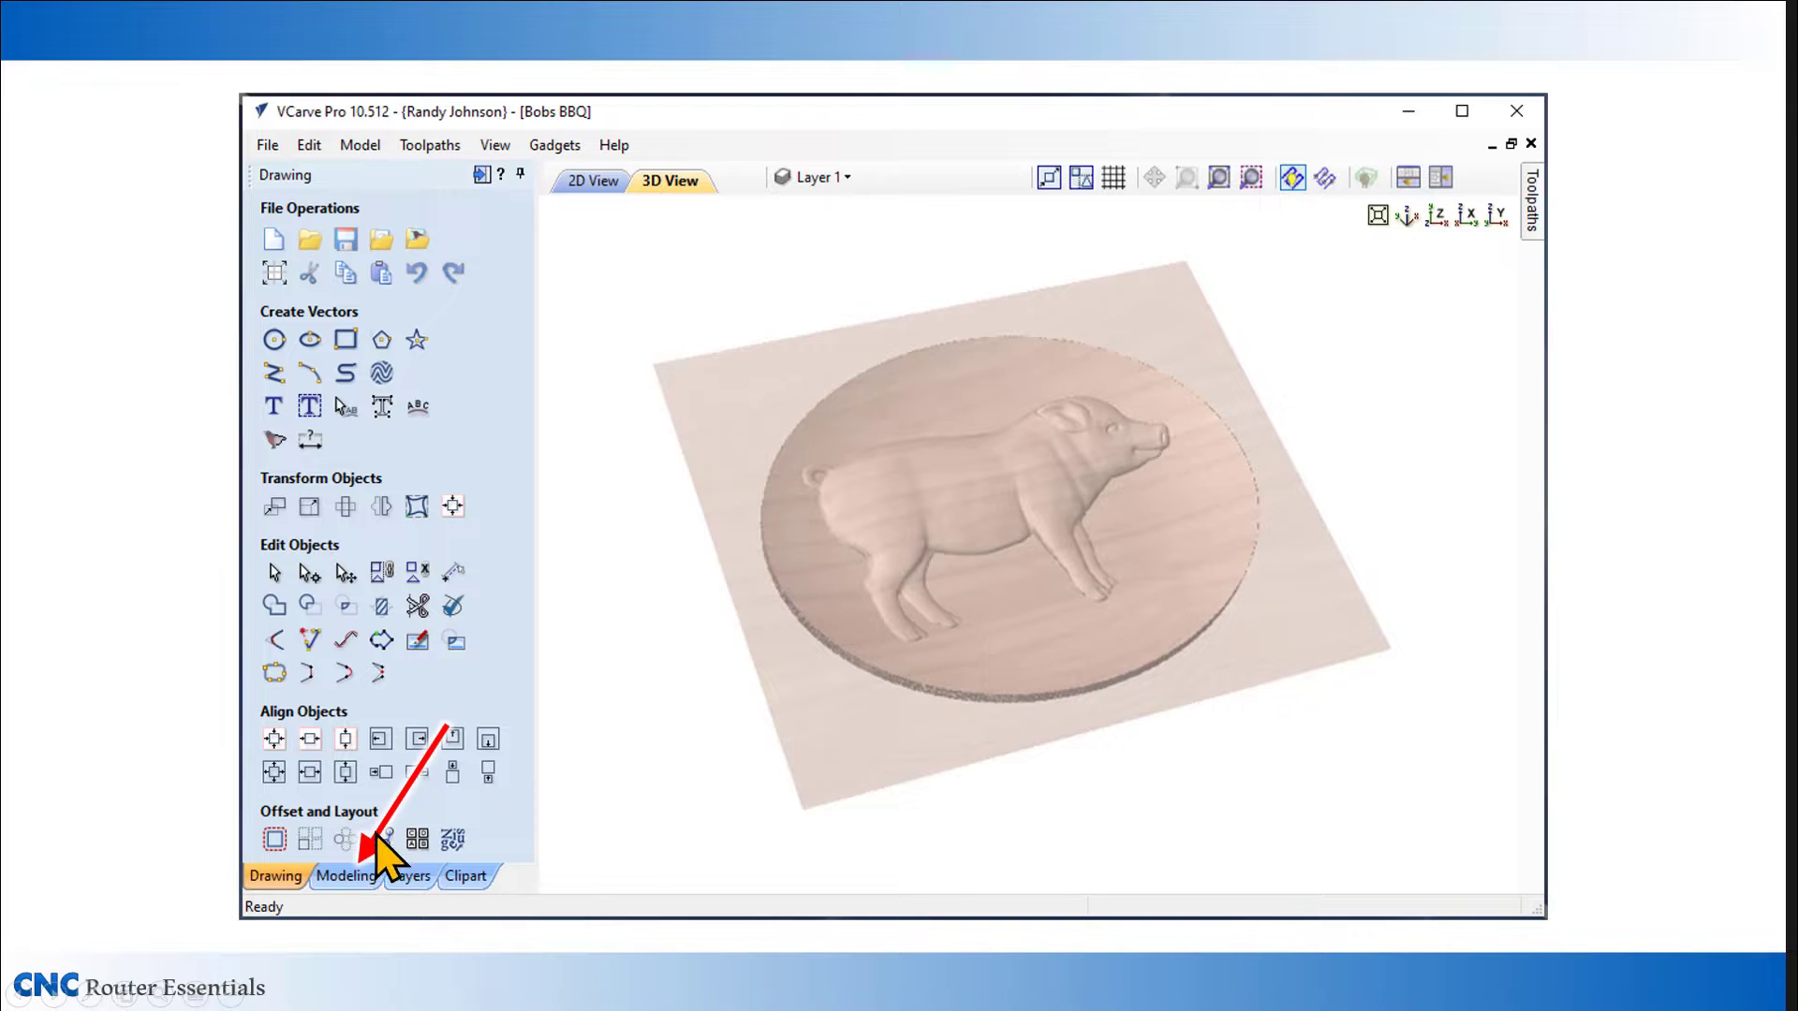
# - Lower the Piglet_1-57897-B component's shape height from 0.6435 to 0.375 inches
pyautogui.click(349, 886)
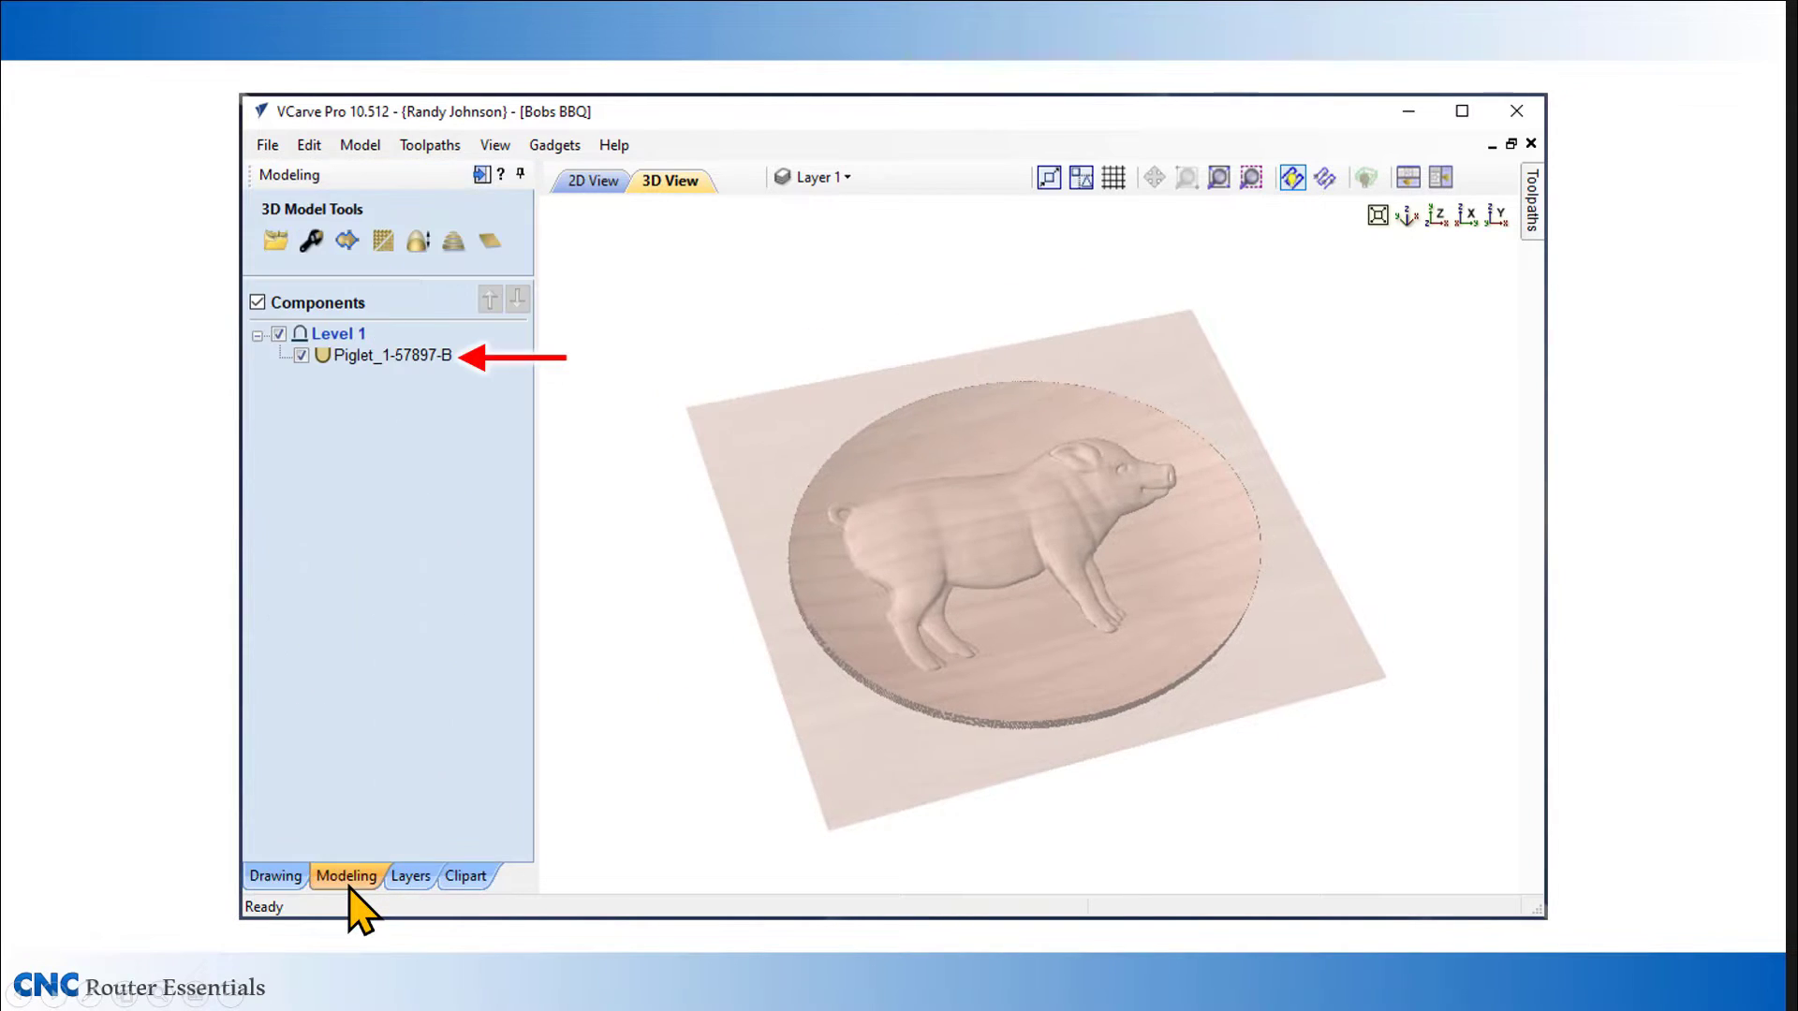
pyautogui.doubleClick(342, 355)
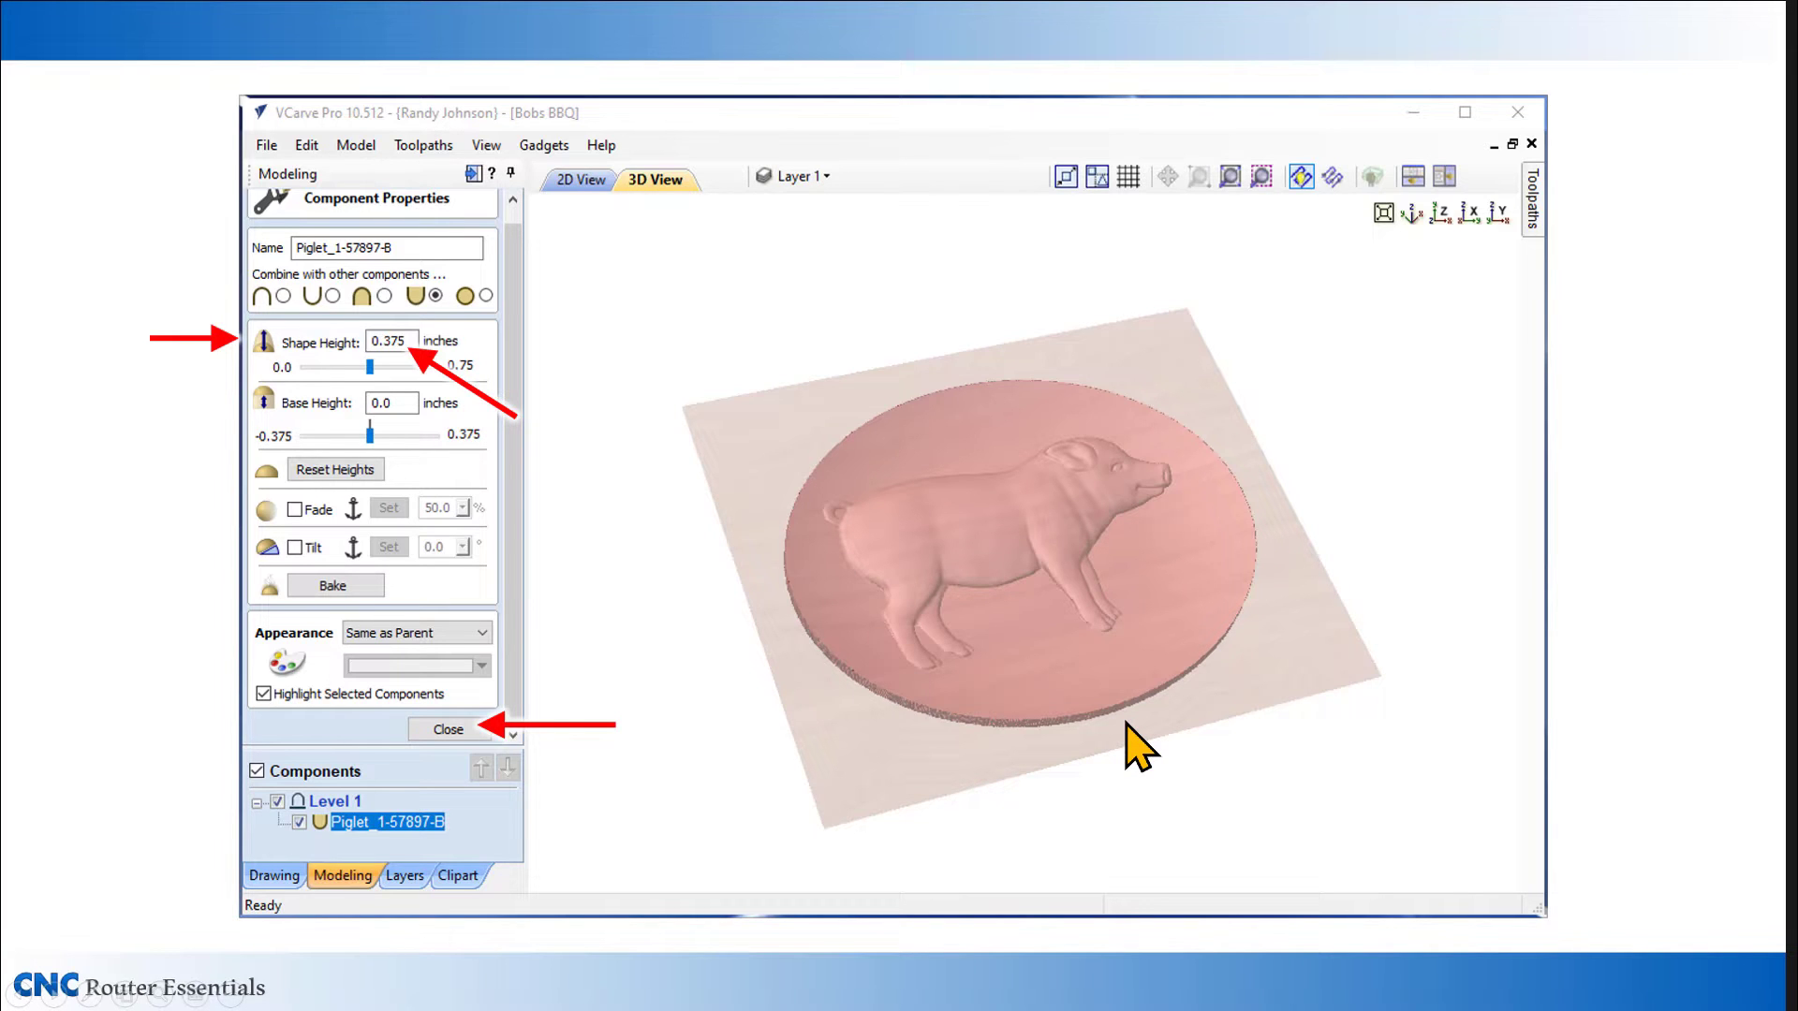
# - Close component properties and show the greyscale piglet in 2D view with drawing tools
pyautogui.click(449, 729)
pyautogui.click(585, 180)
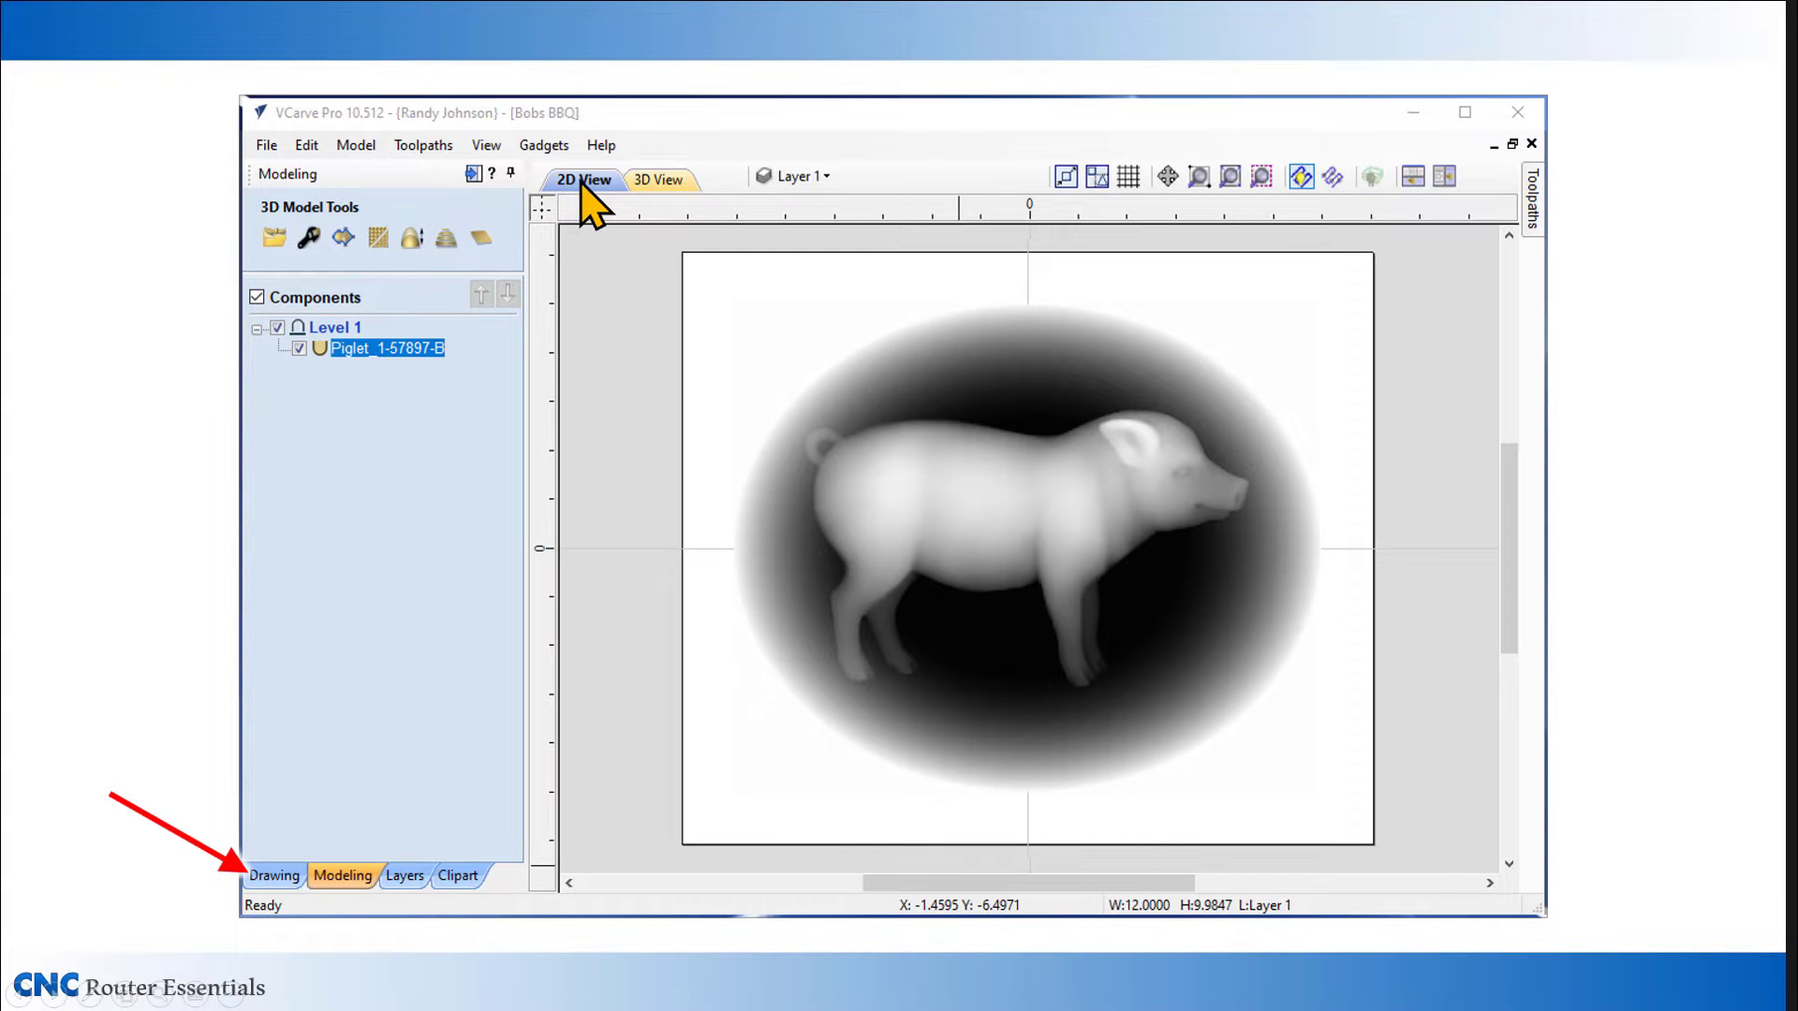
pyautogui.click(272, 877)
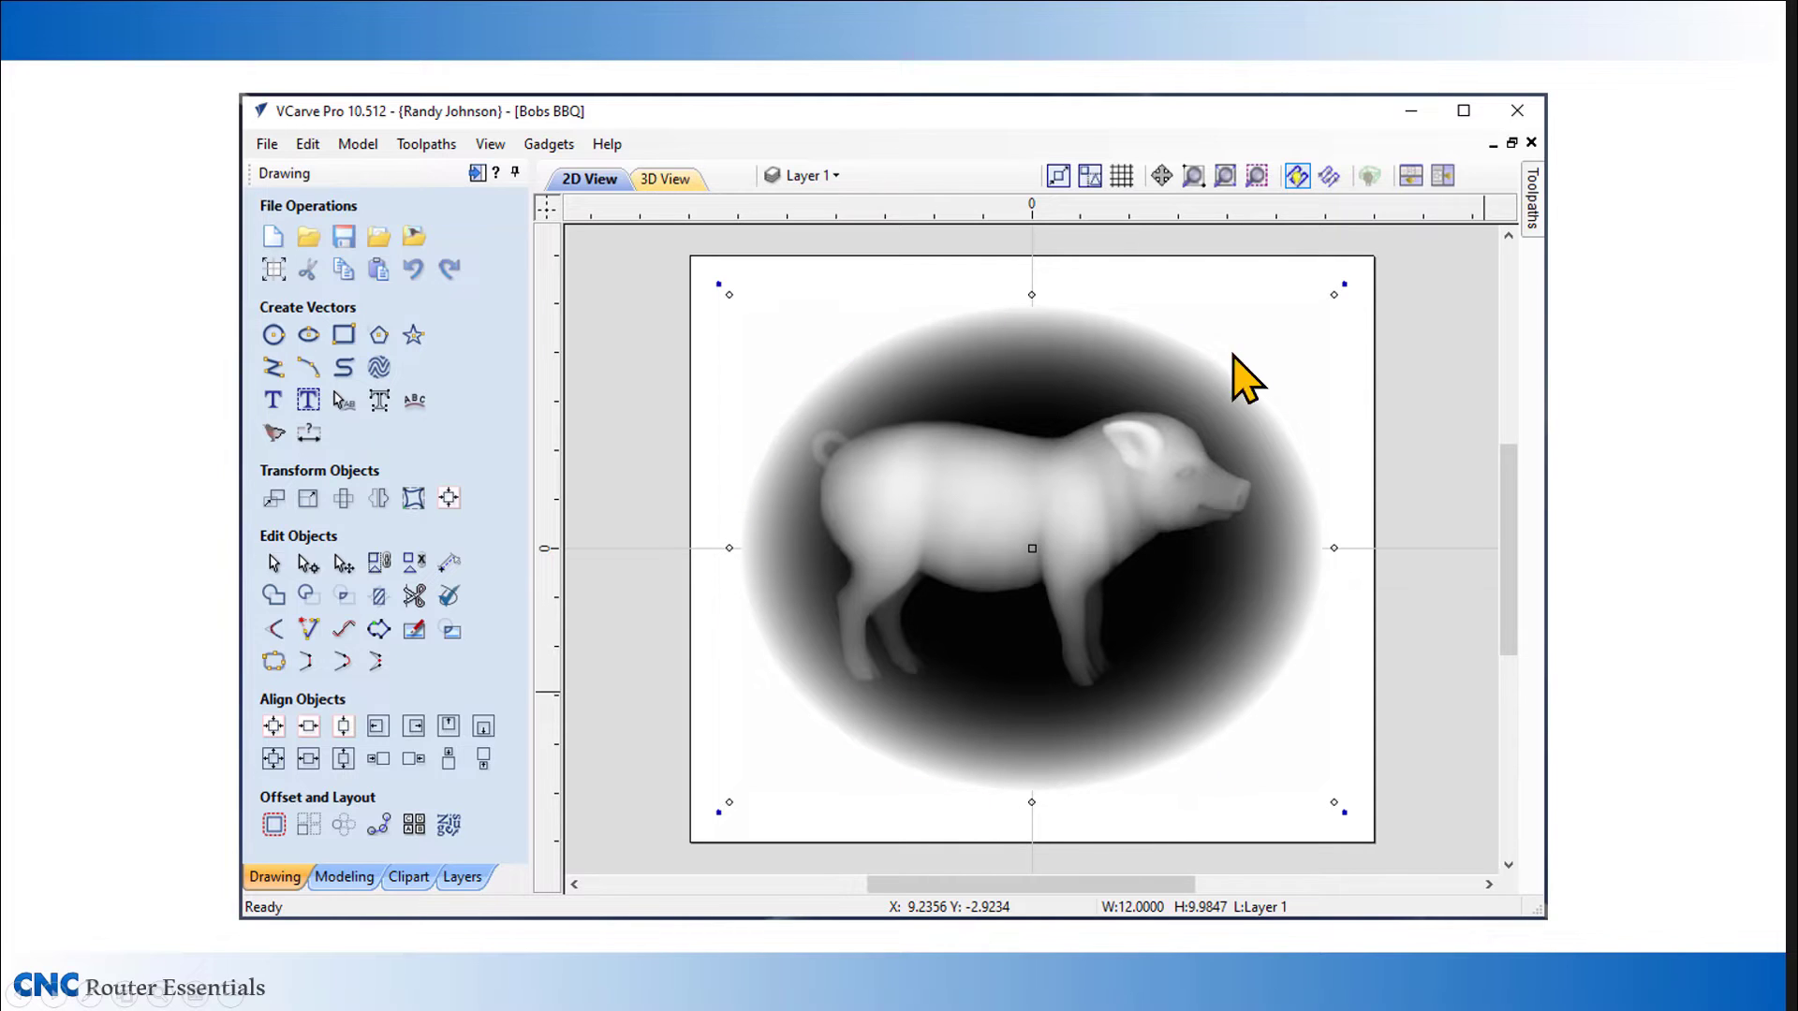
# - Draw a 12 × 10 inch ellipse anchored at 0,0 around the piglet
pyautogui.click(308, 334)
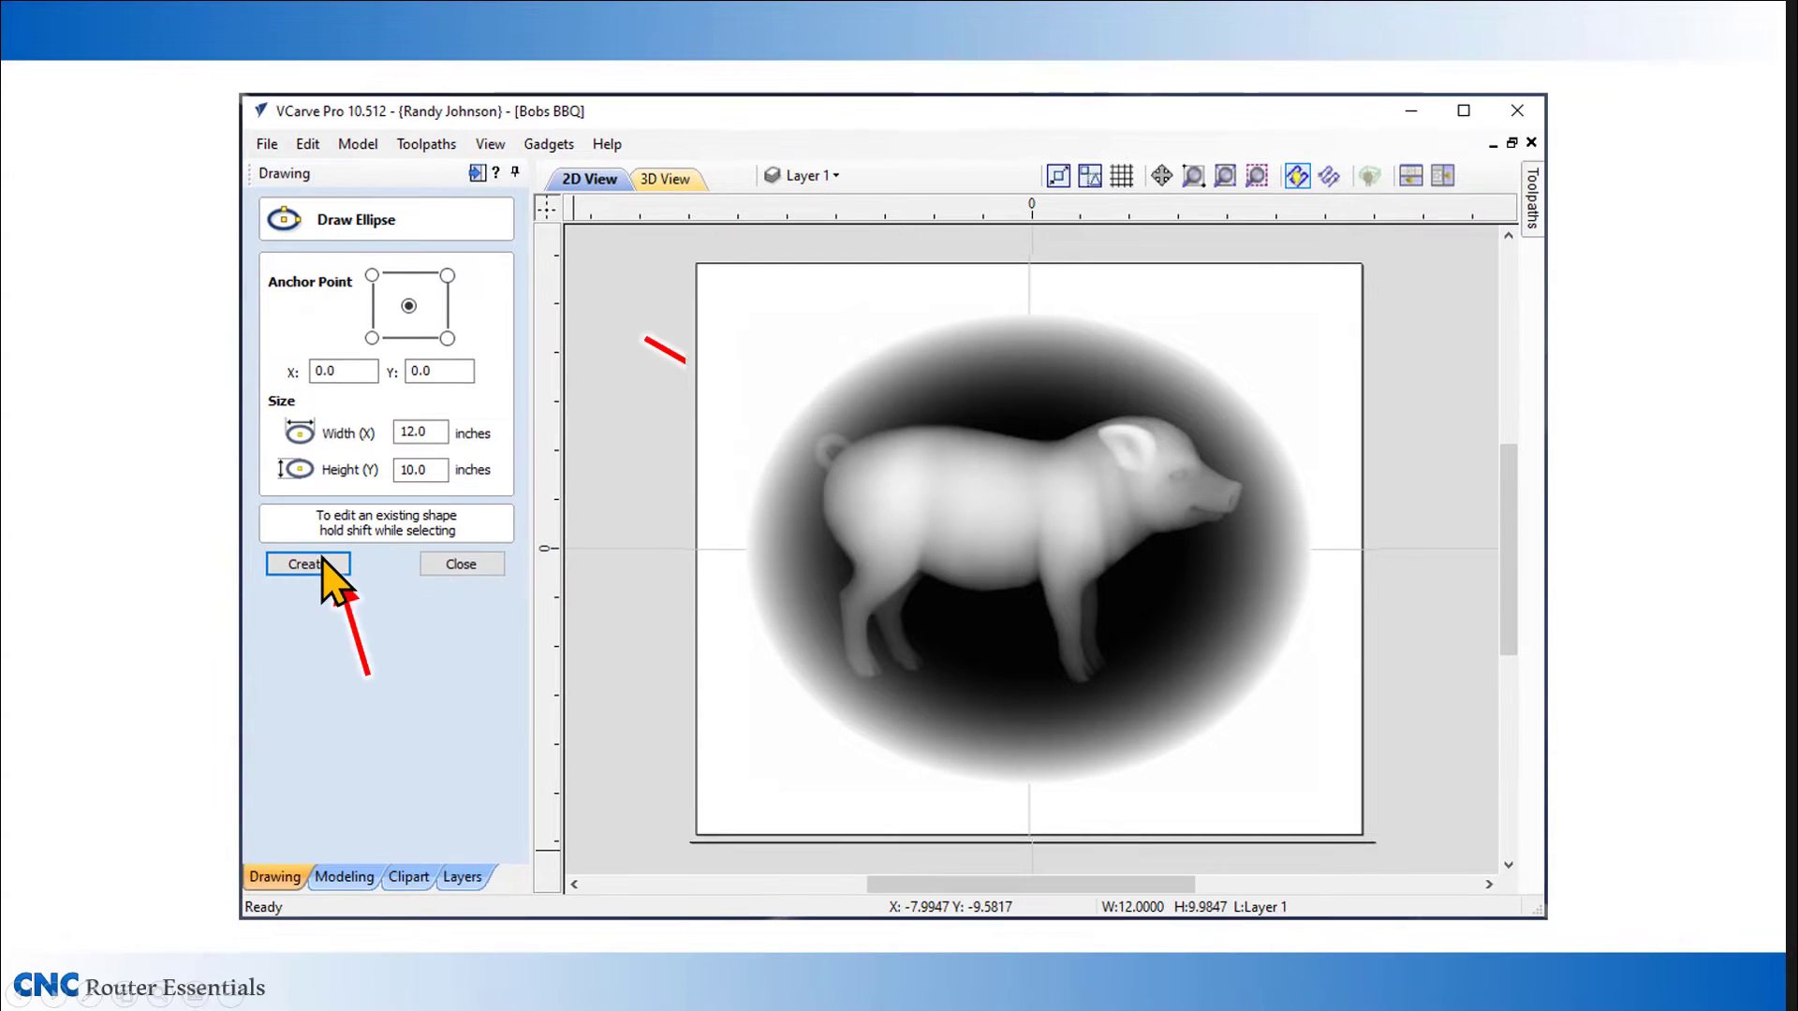
pyautogui.click(322, 559)
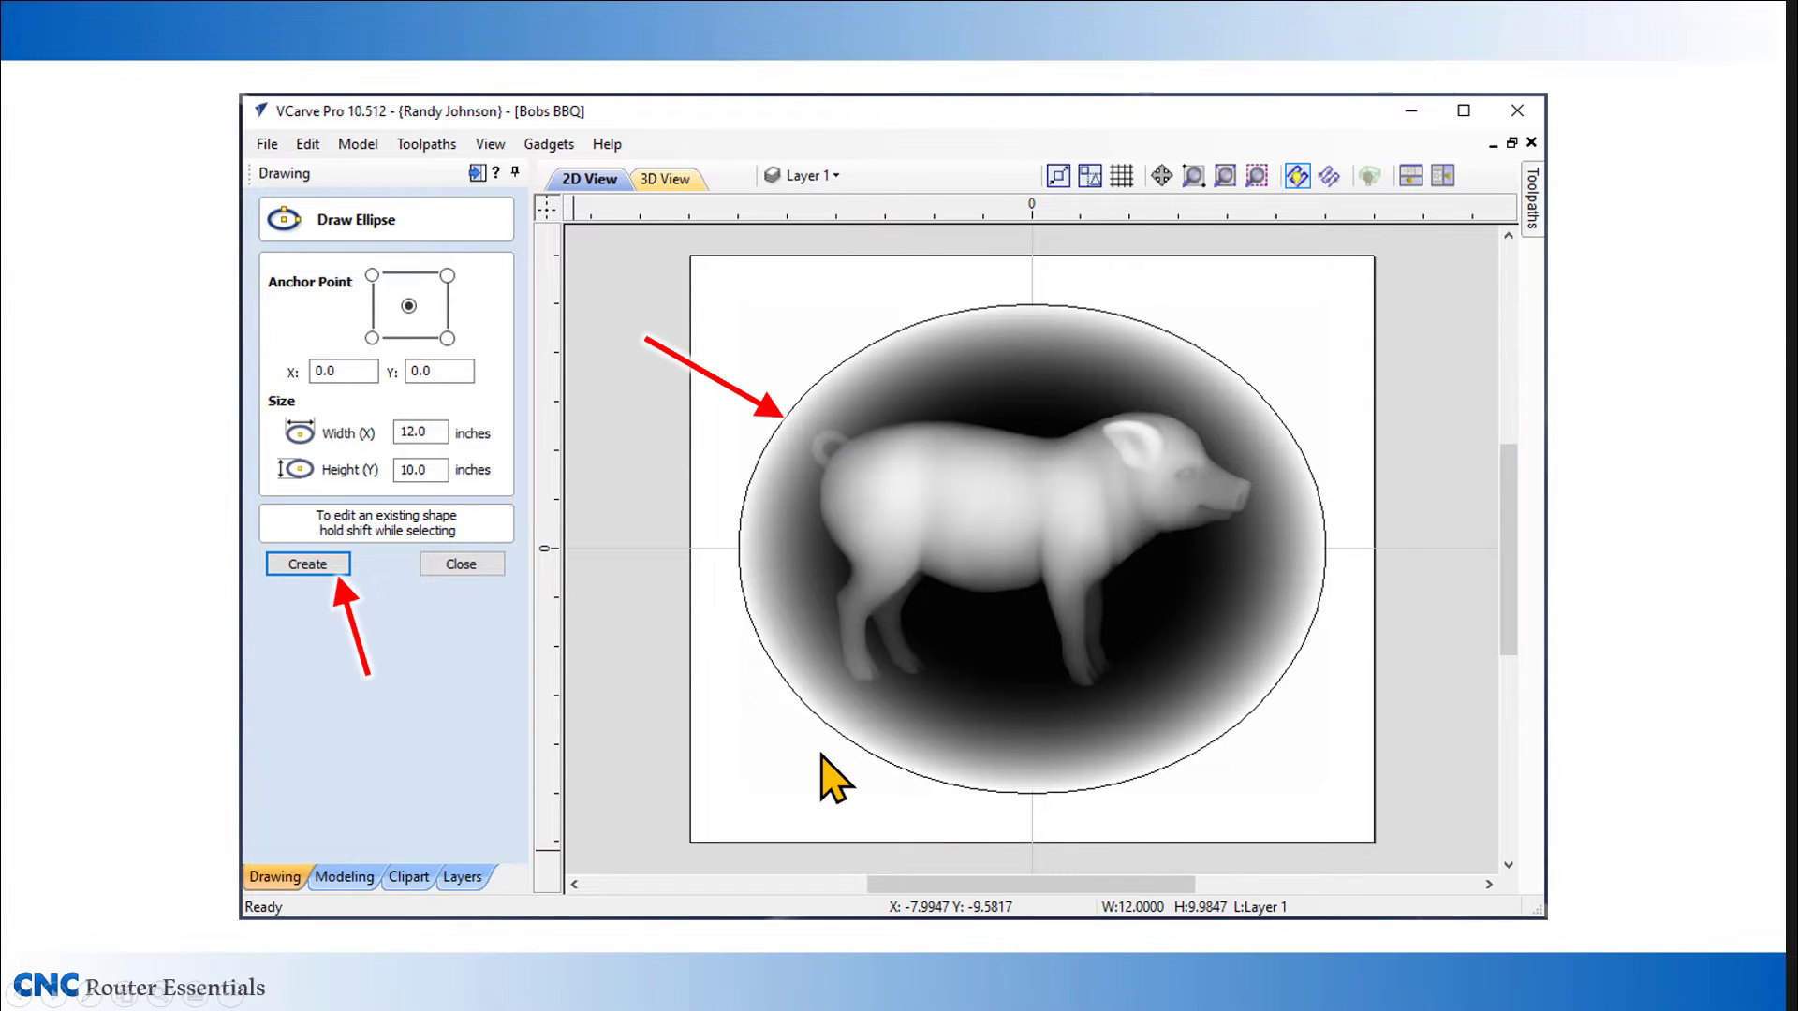
pyautogui.click(461, 564)
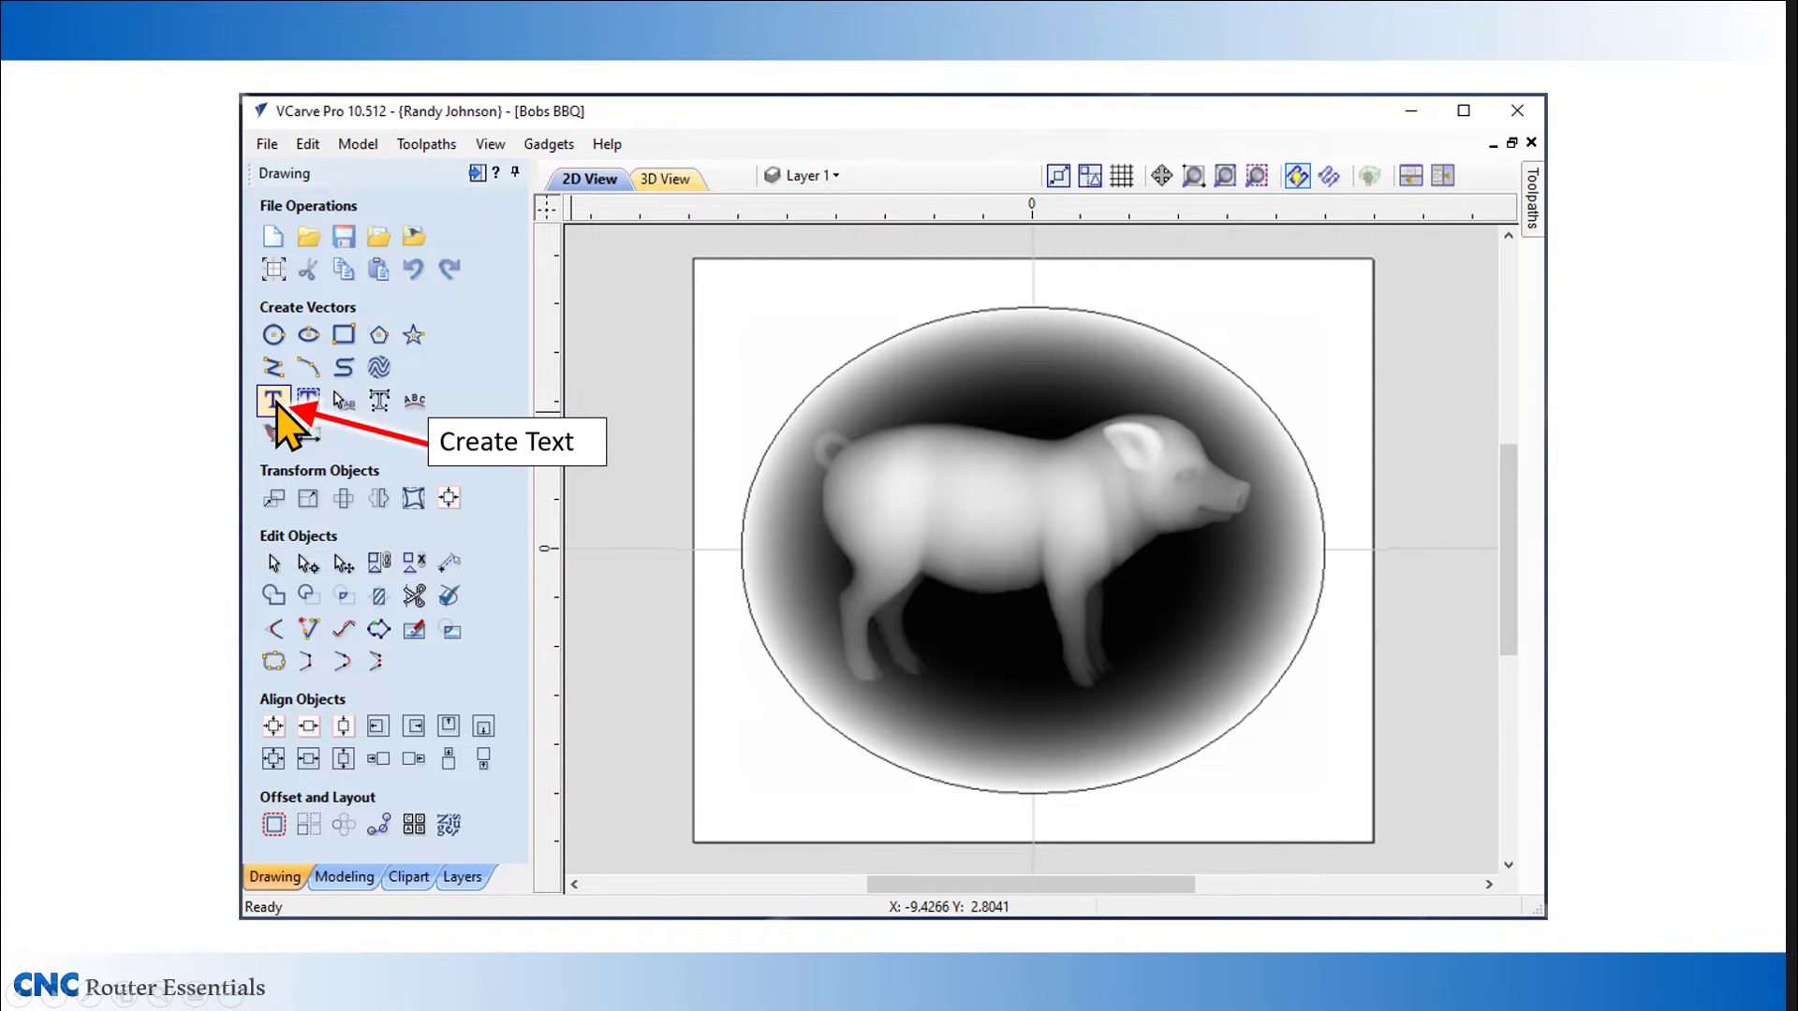
# - Add 0.75-inch 'Bob's BBQ' text in Arial Rounded MT Bold beneath the pig
pyautogui.click(273, 401)
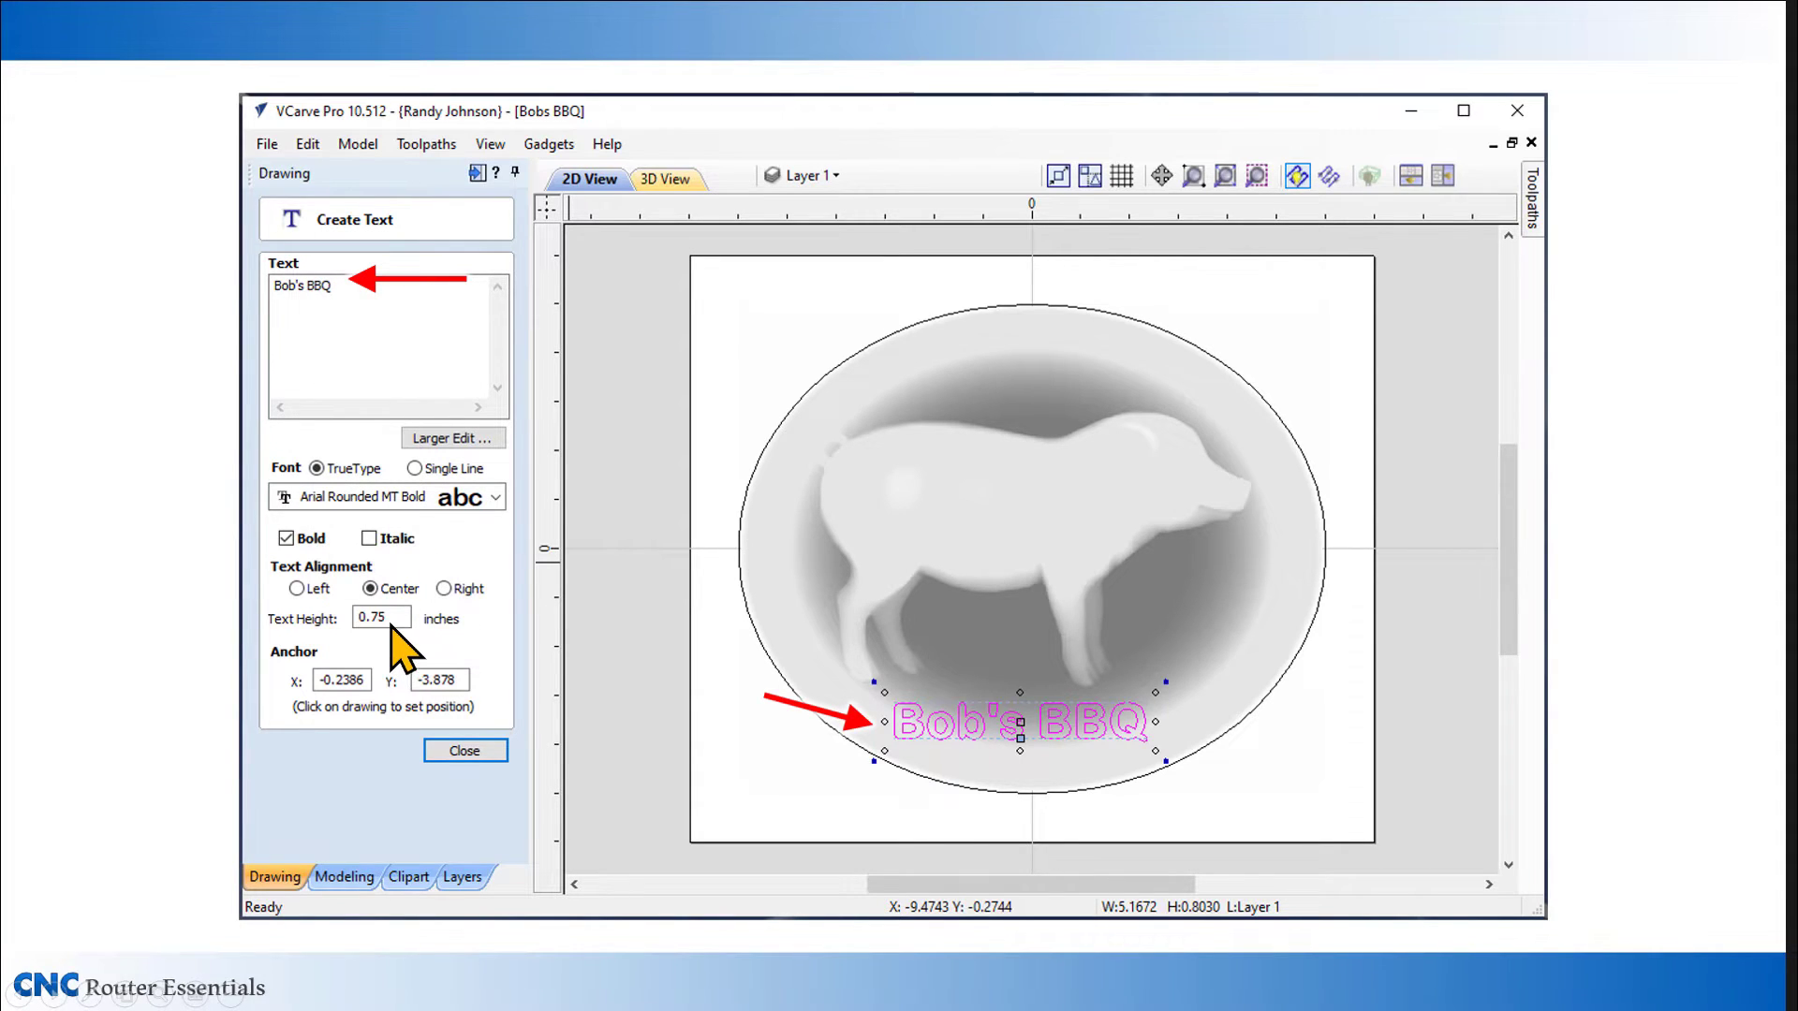
pyautogui.click(464, 750)
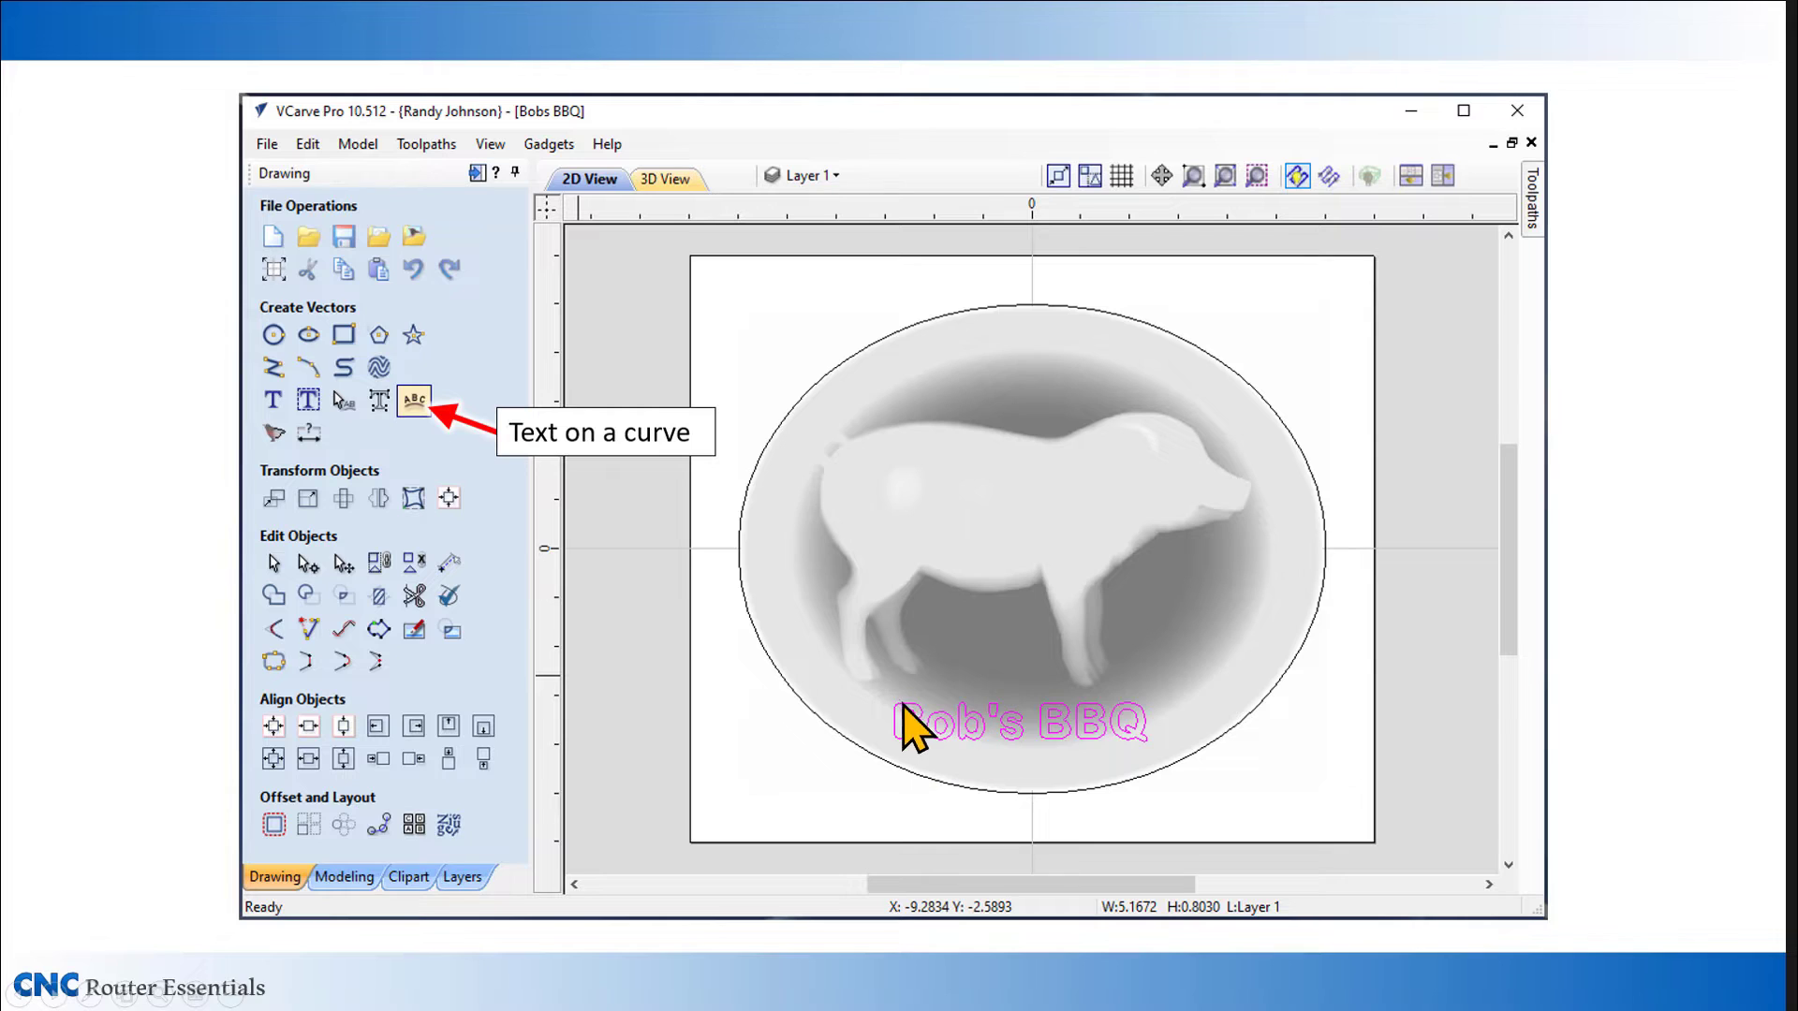
# - Arc 'Bob's BBQ' along the oval's lower edge at 0.5-inch offset, middle-aligned, with wider letter spacing
pyautogui.click(413, 400)
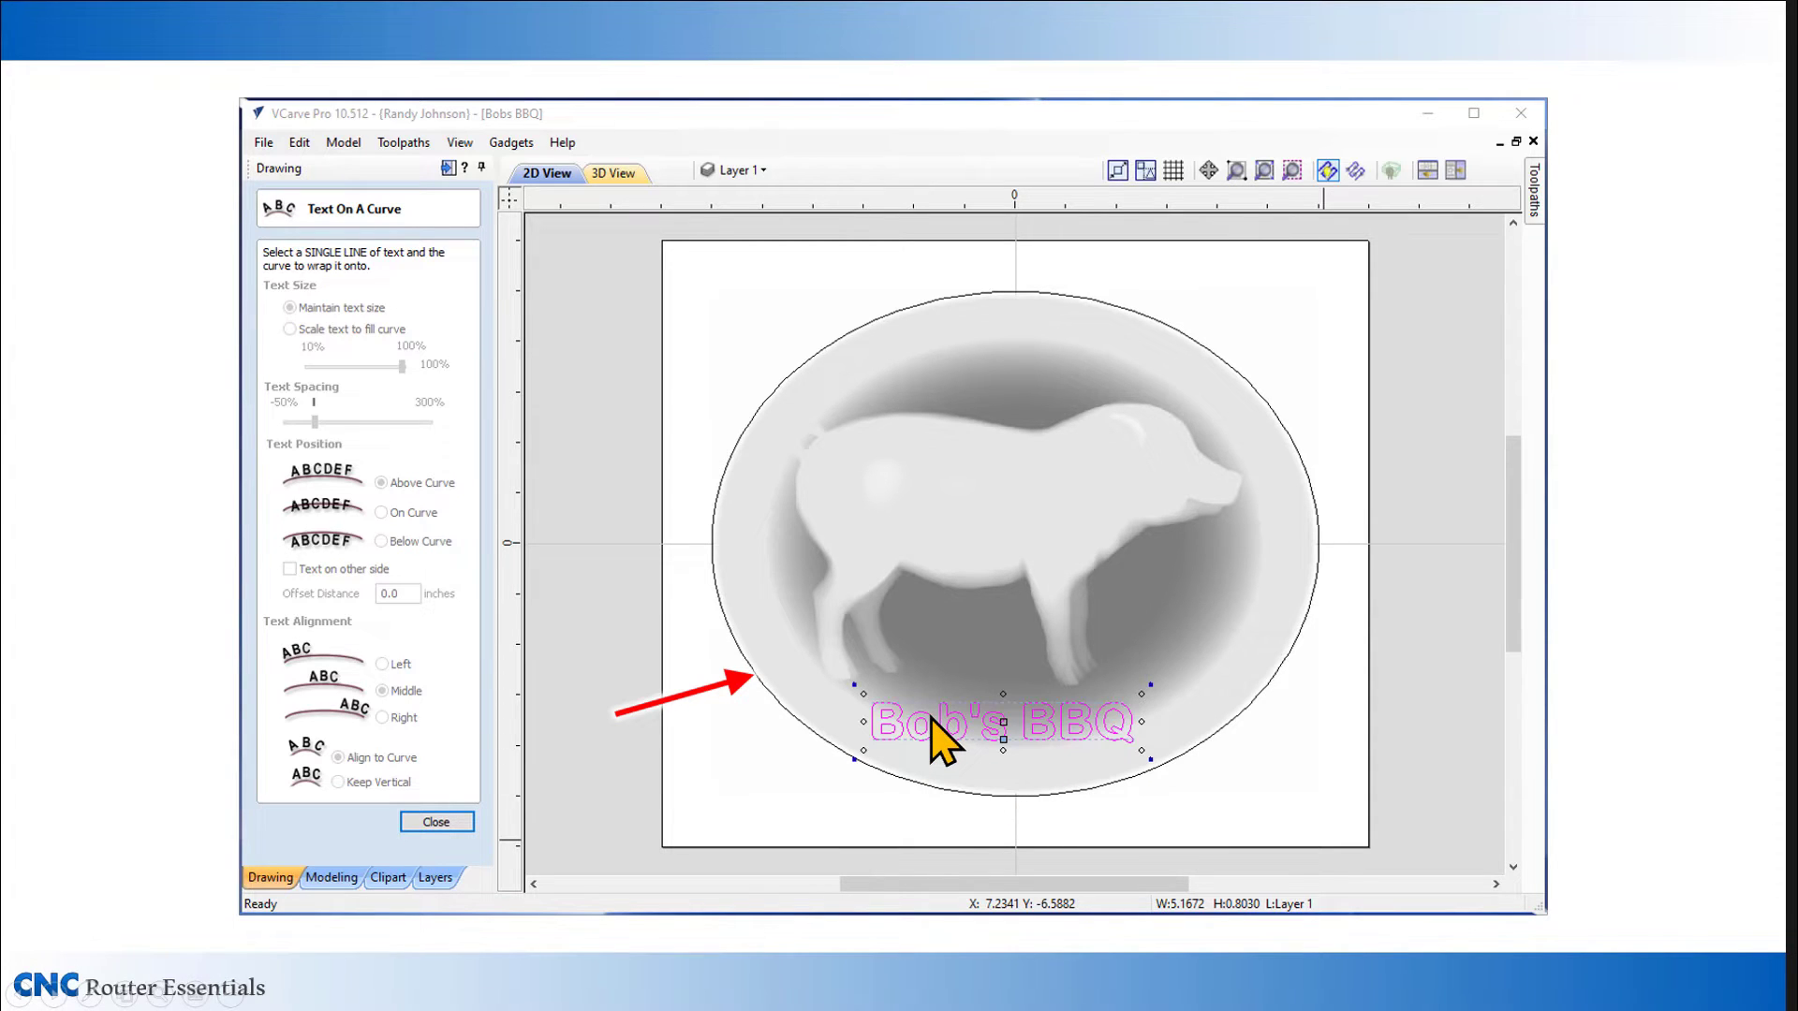
pyautogui.keyDown('shift'); pyautogui.click(773, 696); pyautogui.keyUp('shift')
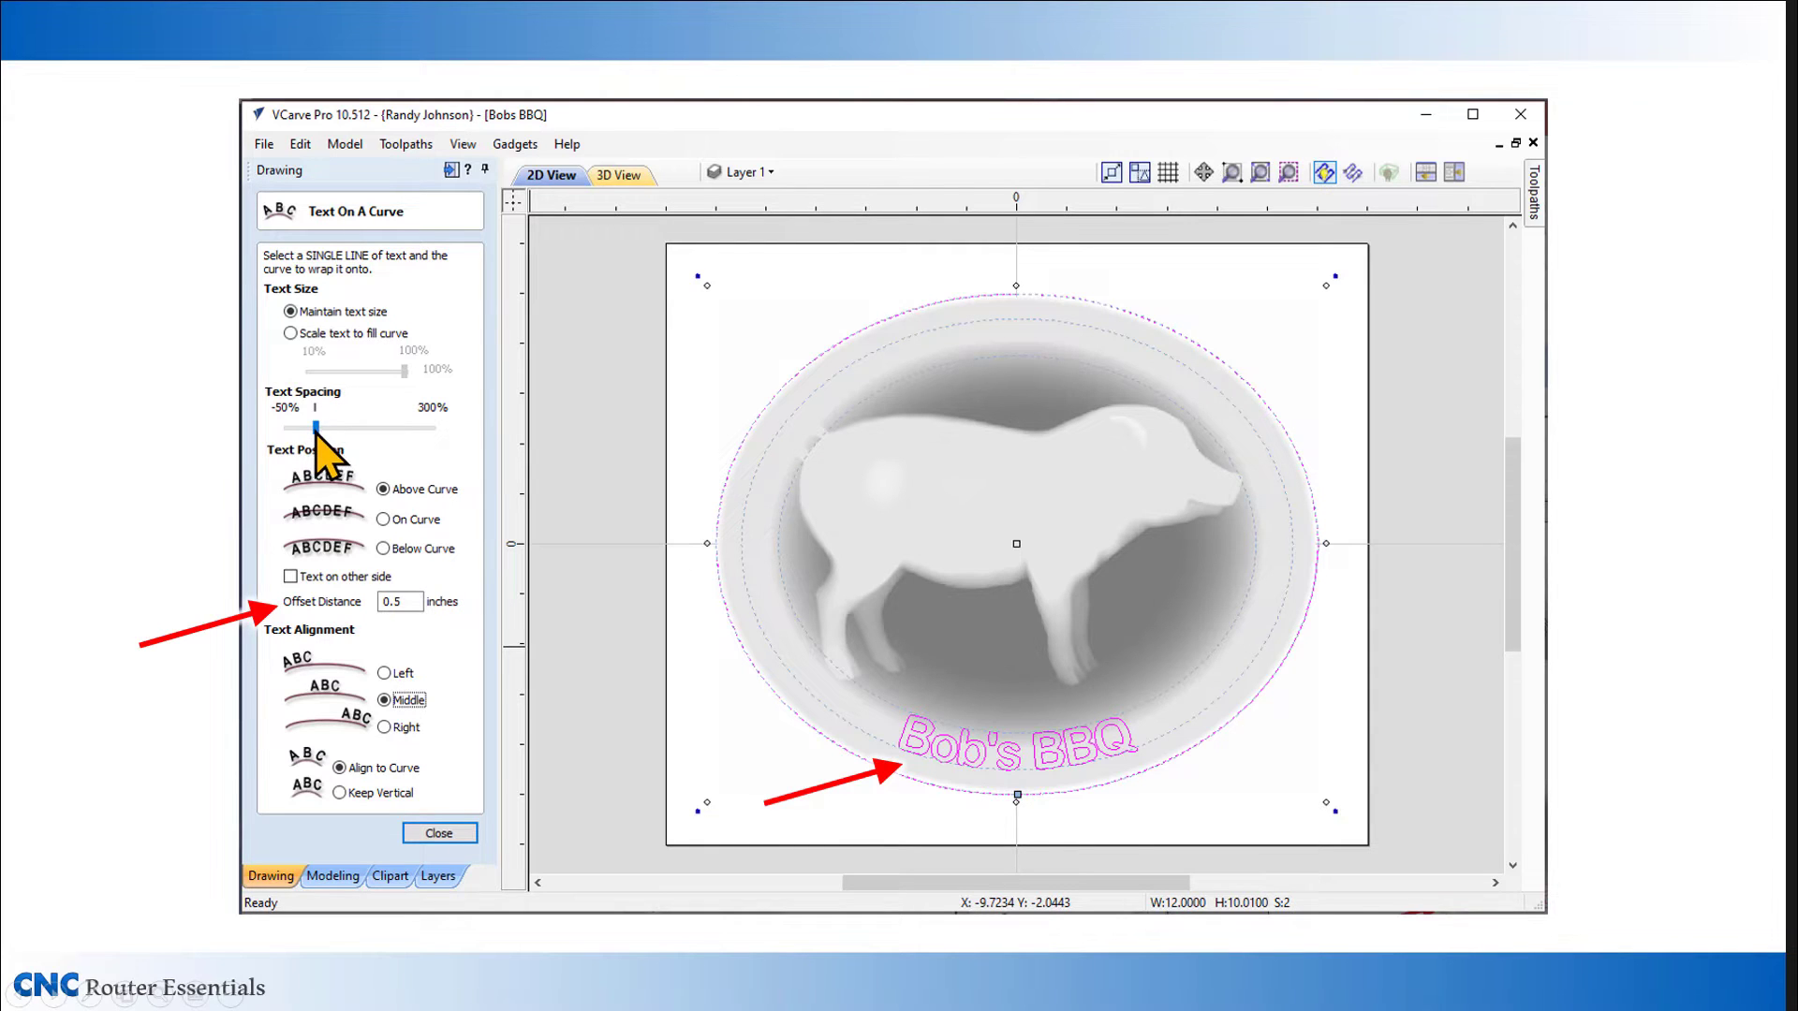
pyautogui.moveTo(316, 433); pyautogui.dragTo(342, 423)
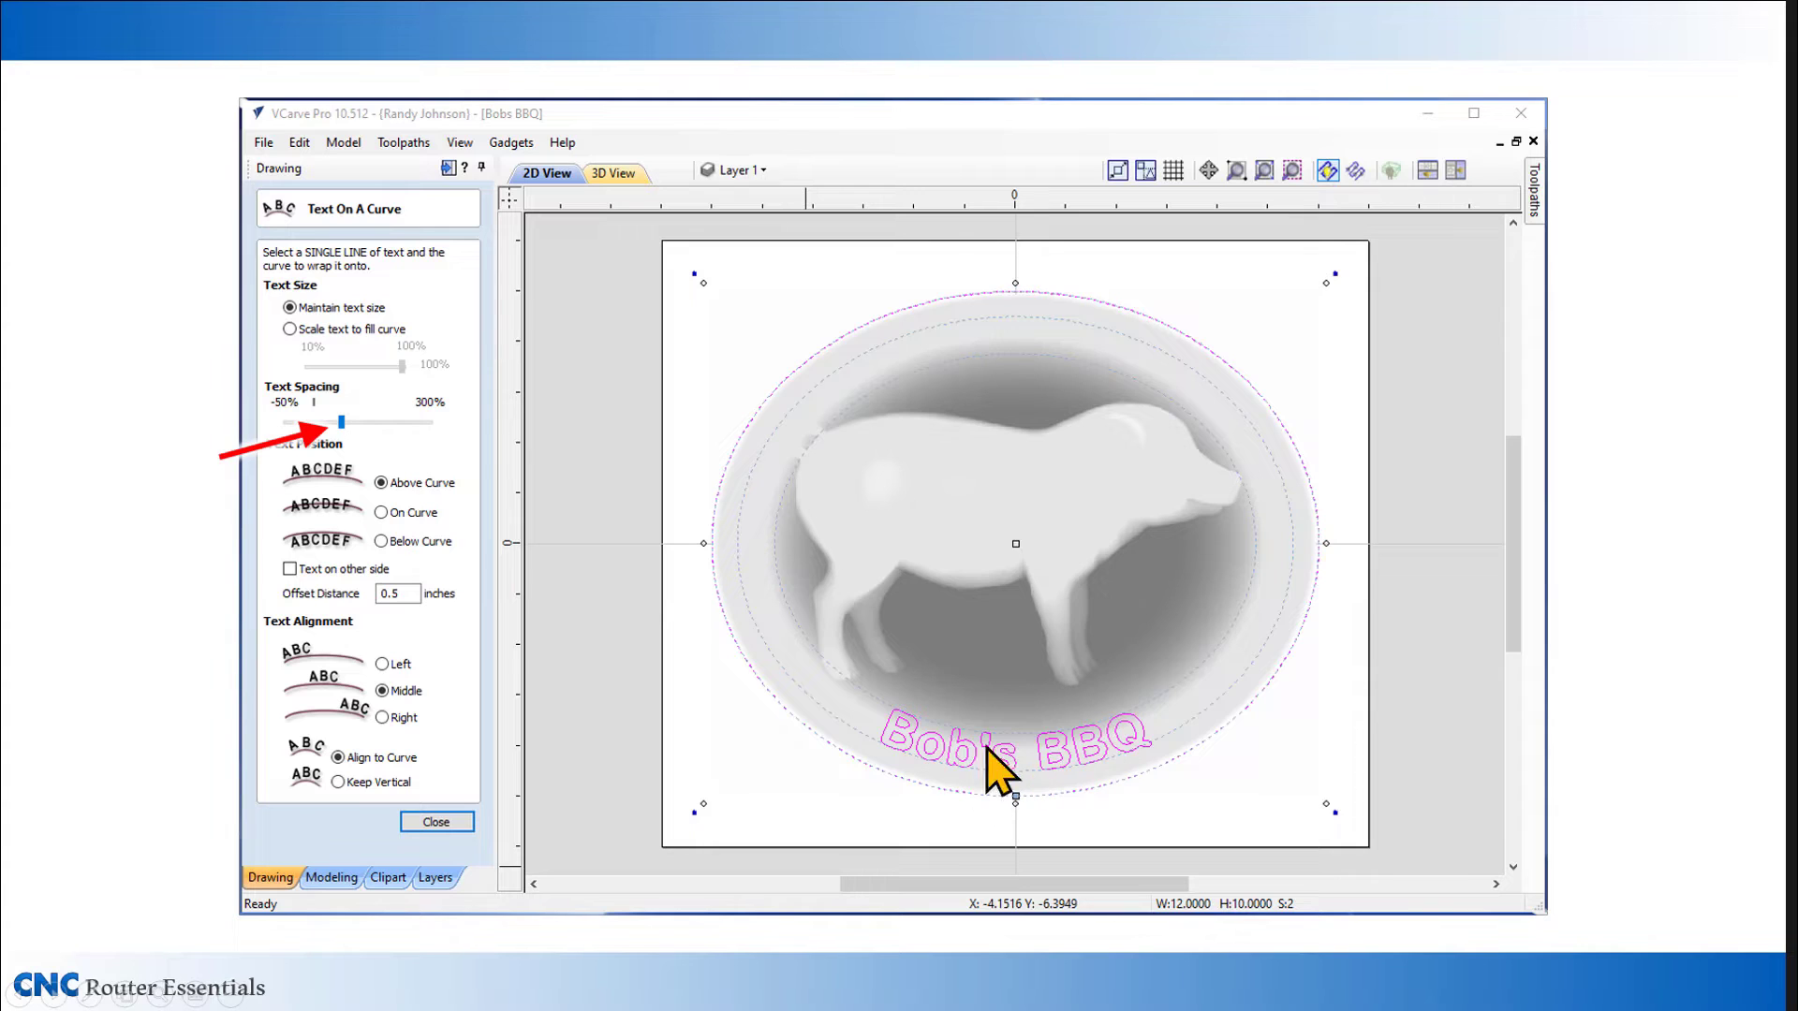
pyautogui.click(436, 822)
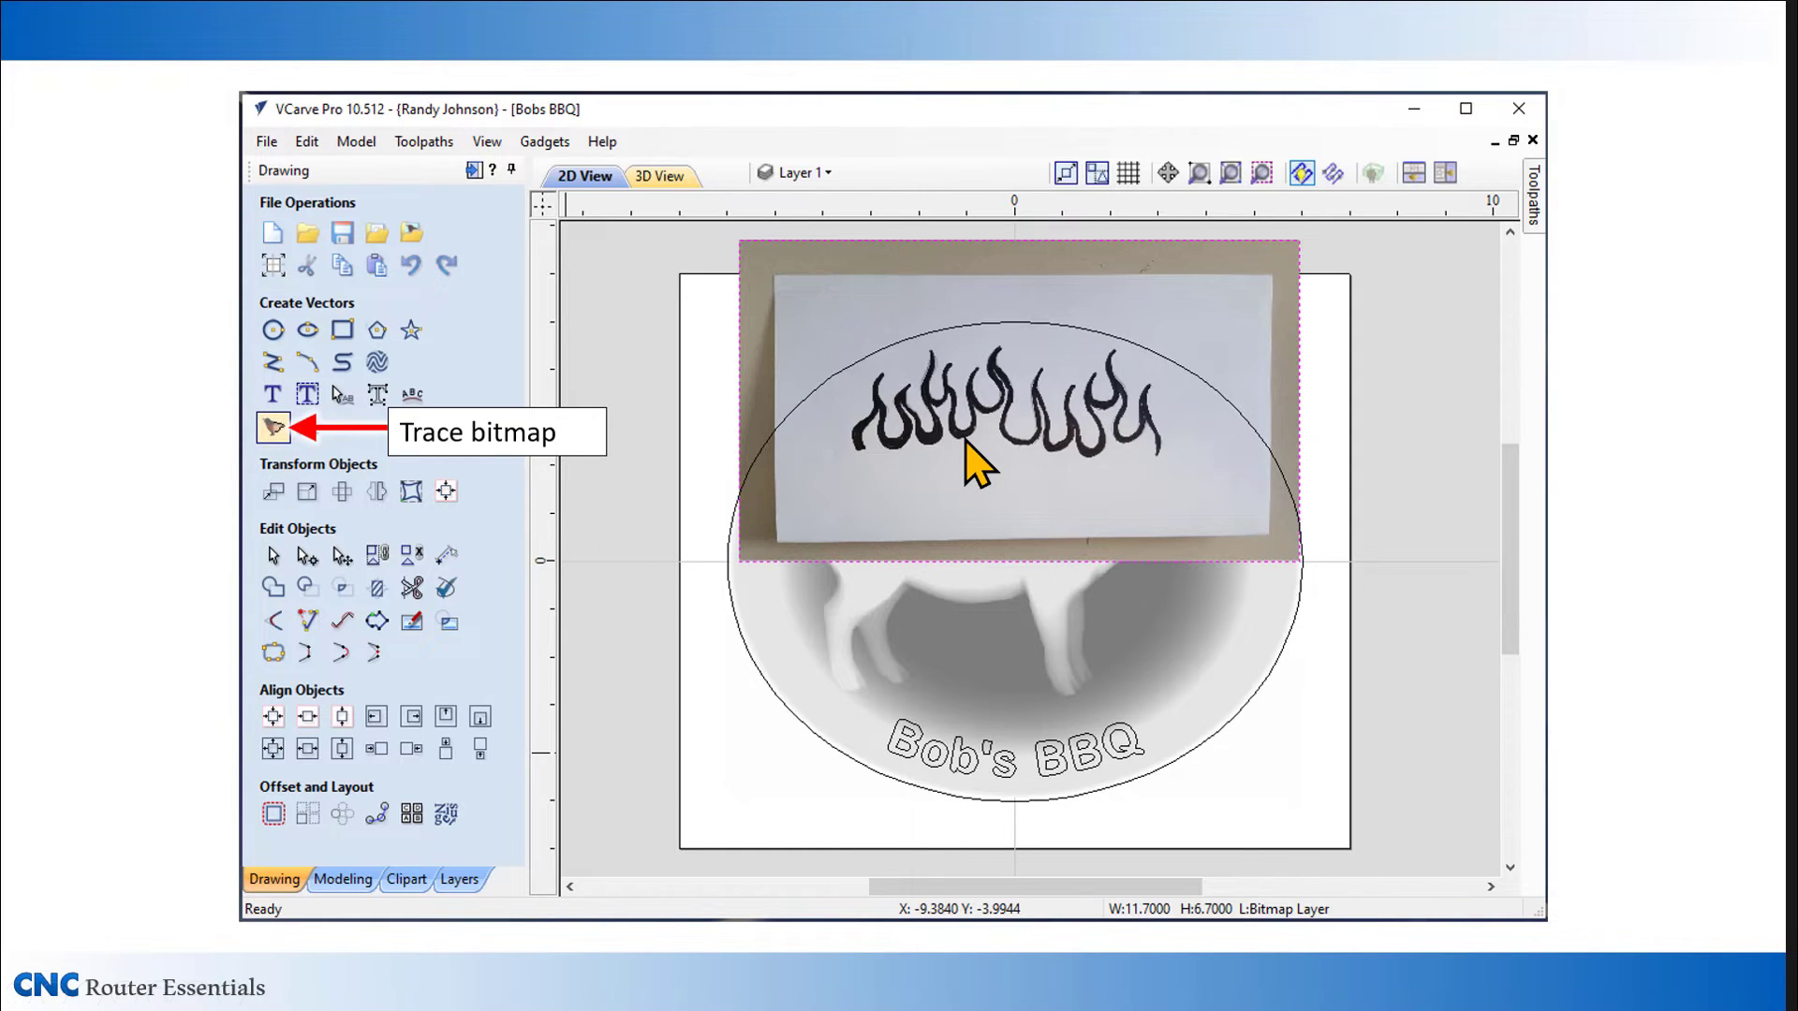
# - Trace the flame sketch bitmap into vector outlines placed above the pig
pyautogui.click(273, 428)
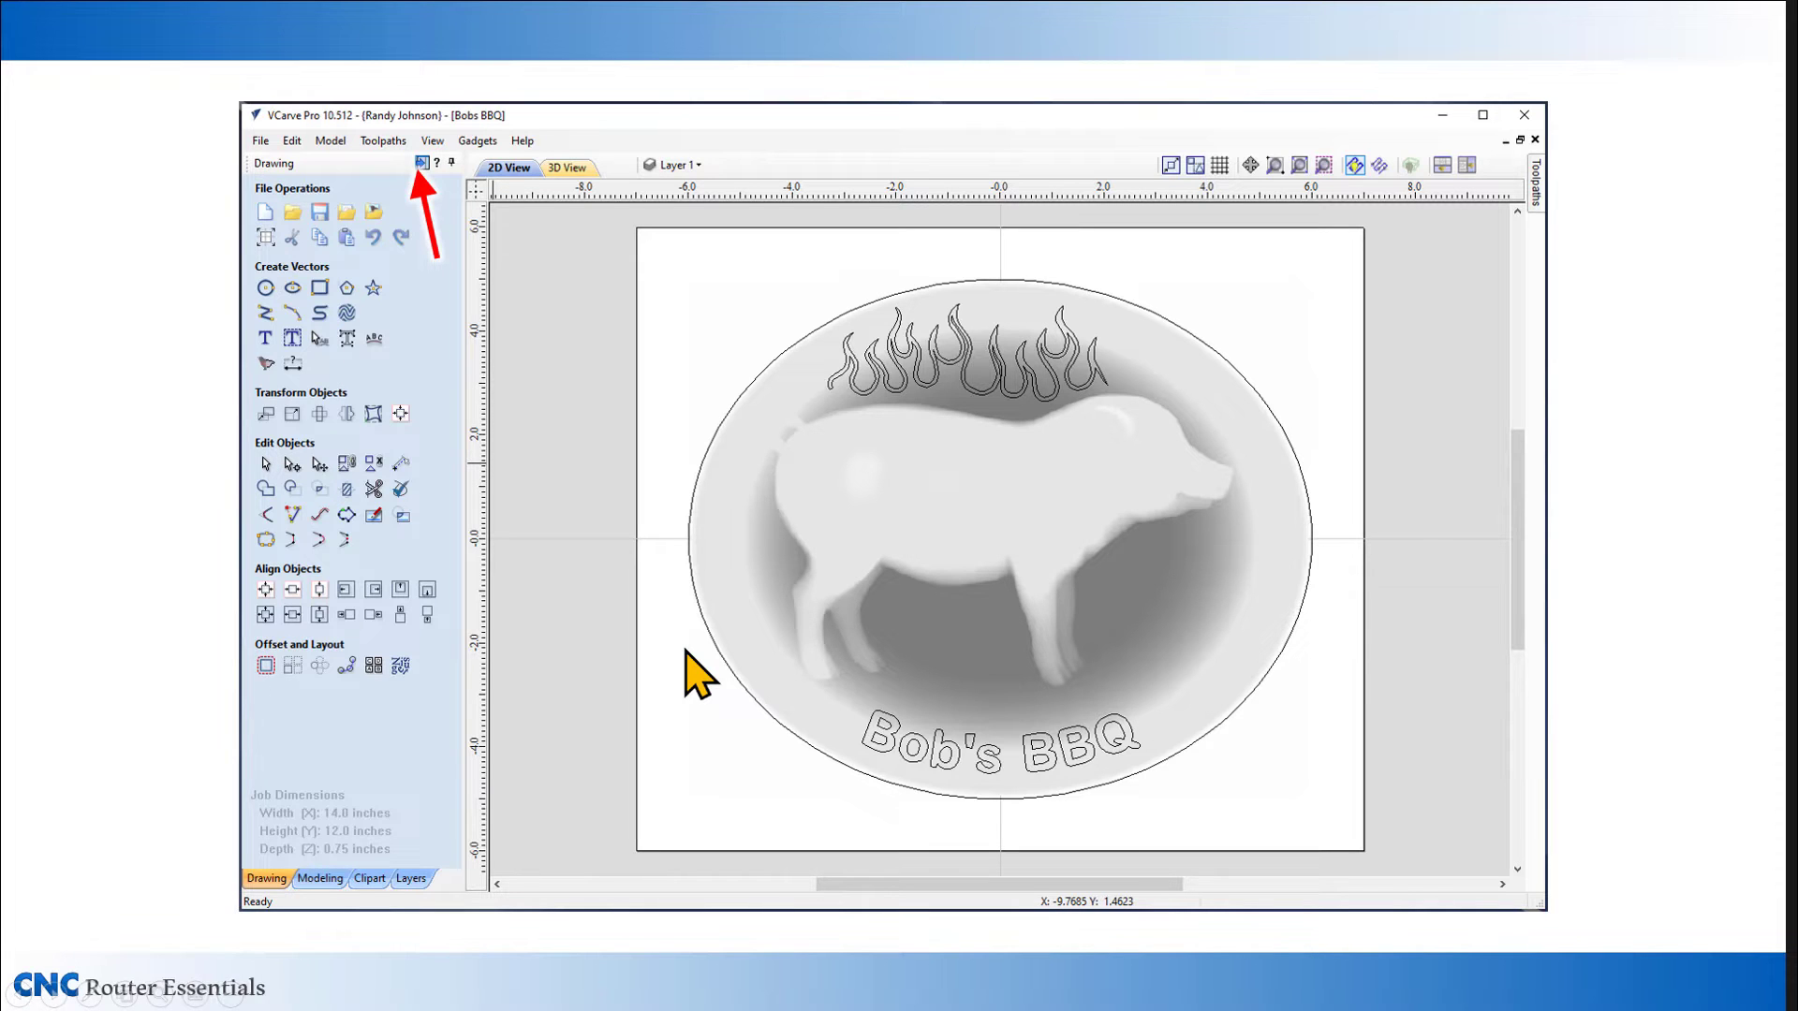
# - Set up the '01 BBQ 3D Roughing' toolpath with a 1/2" end mill, 0.1 pass depth, 40% stepover
pyautogui.click(423, 164)
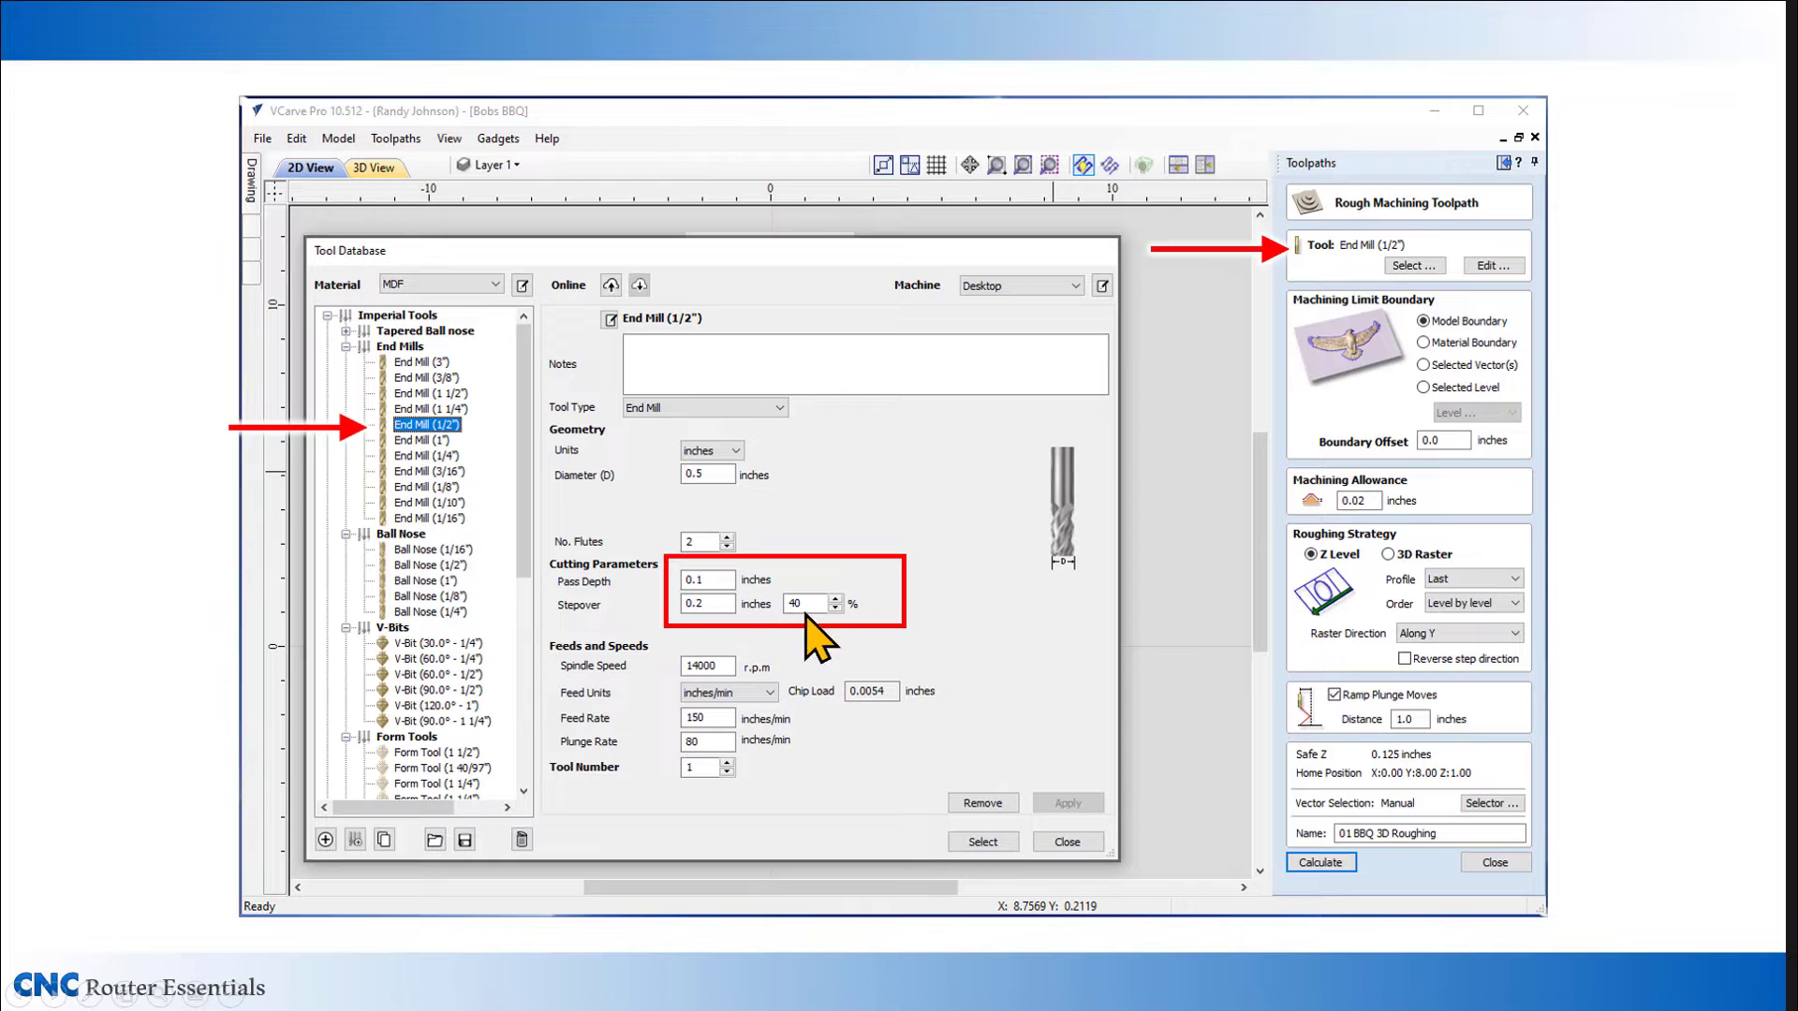
# - Confirm the 1/2-inch end mill as the tool for the roughing toolpath
pyautogui.click(978, 842)
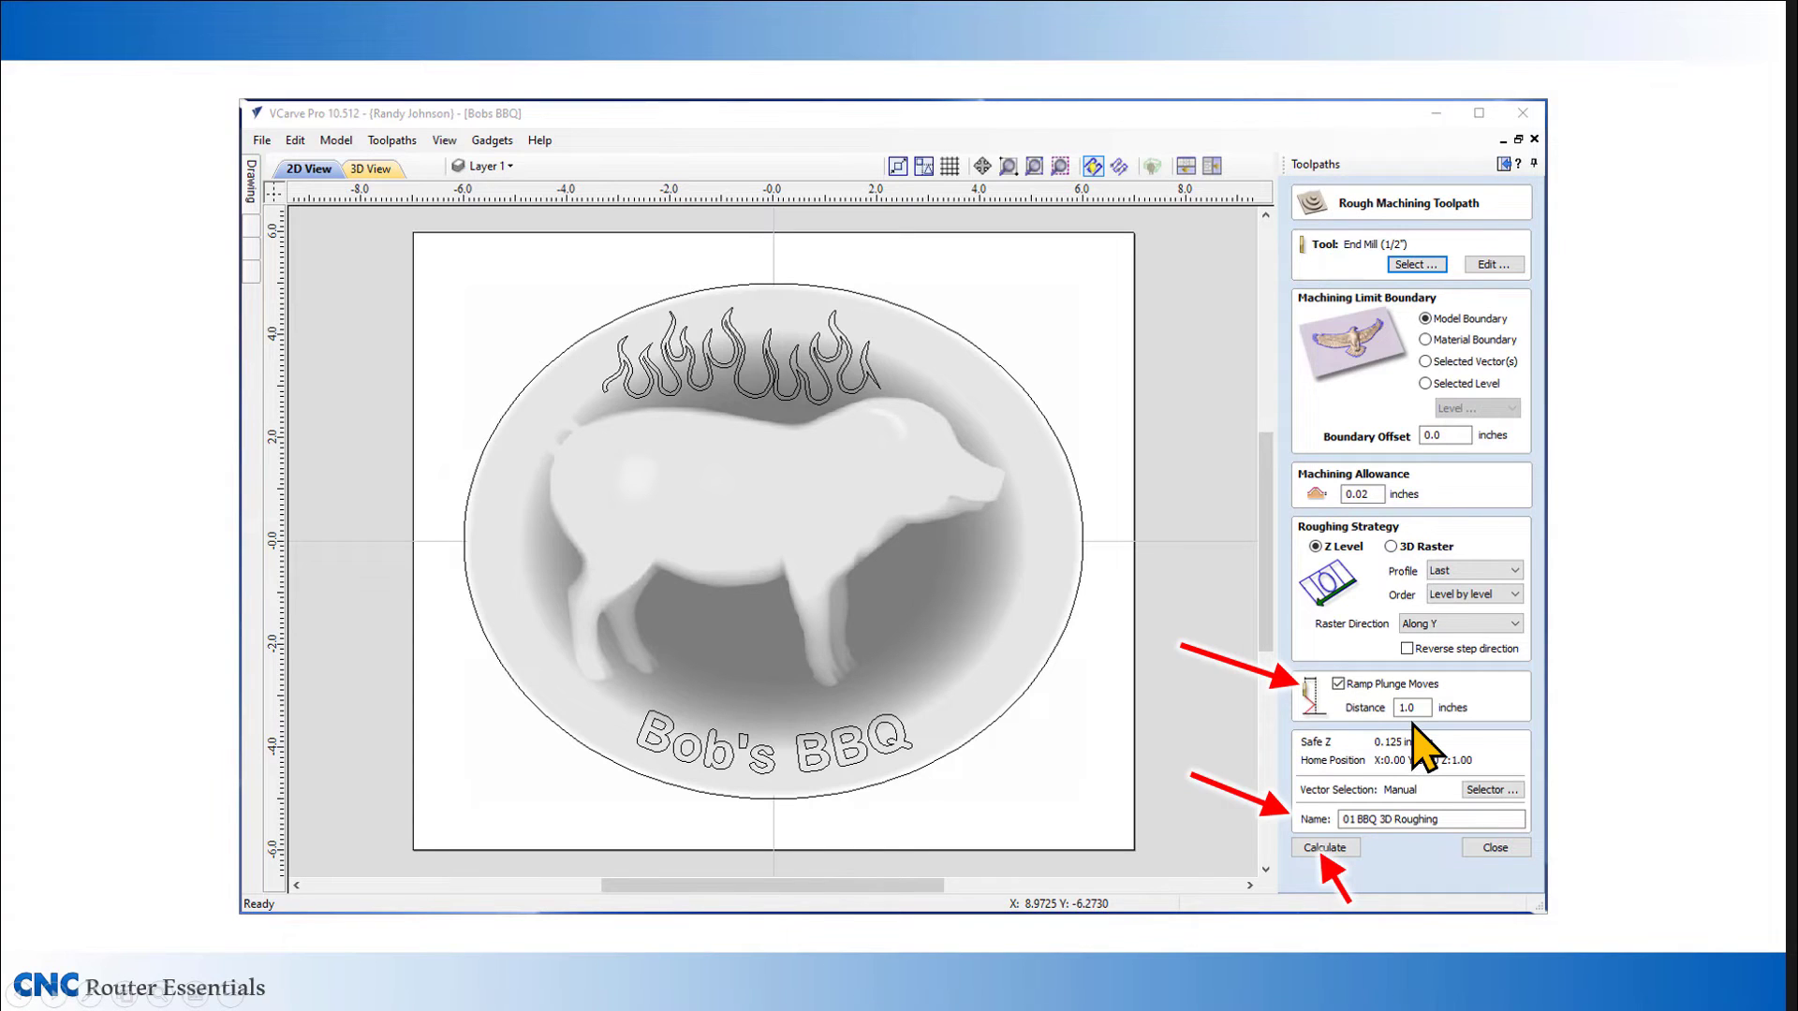
# - Calculate the 01 BBQ 3D Roughing toolpath and simulate it on the cherry board
pyautogui.click(1324, 847)
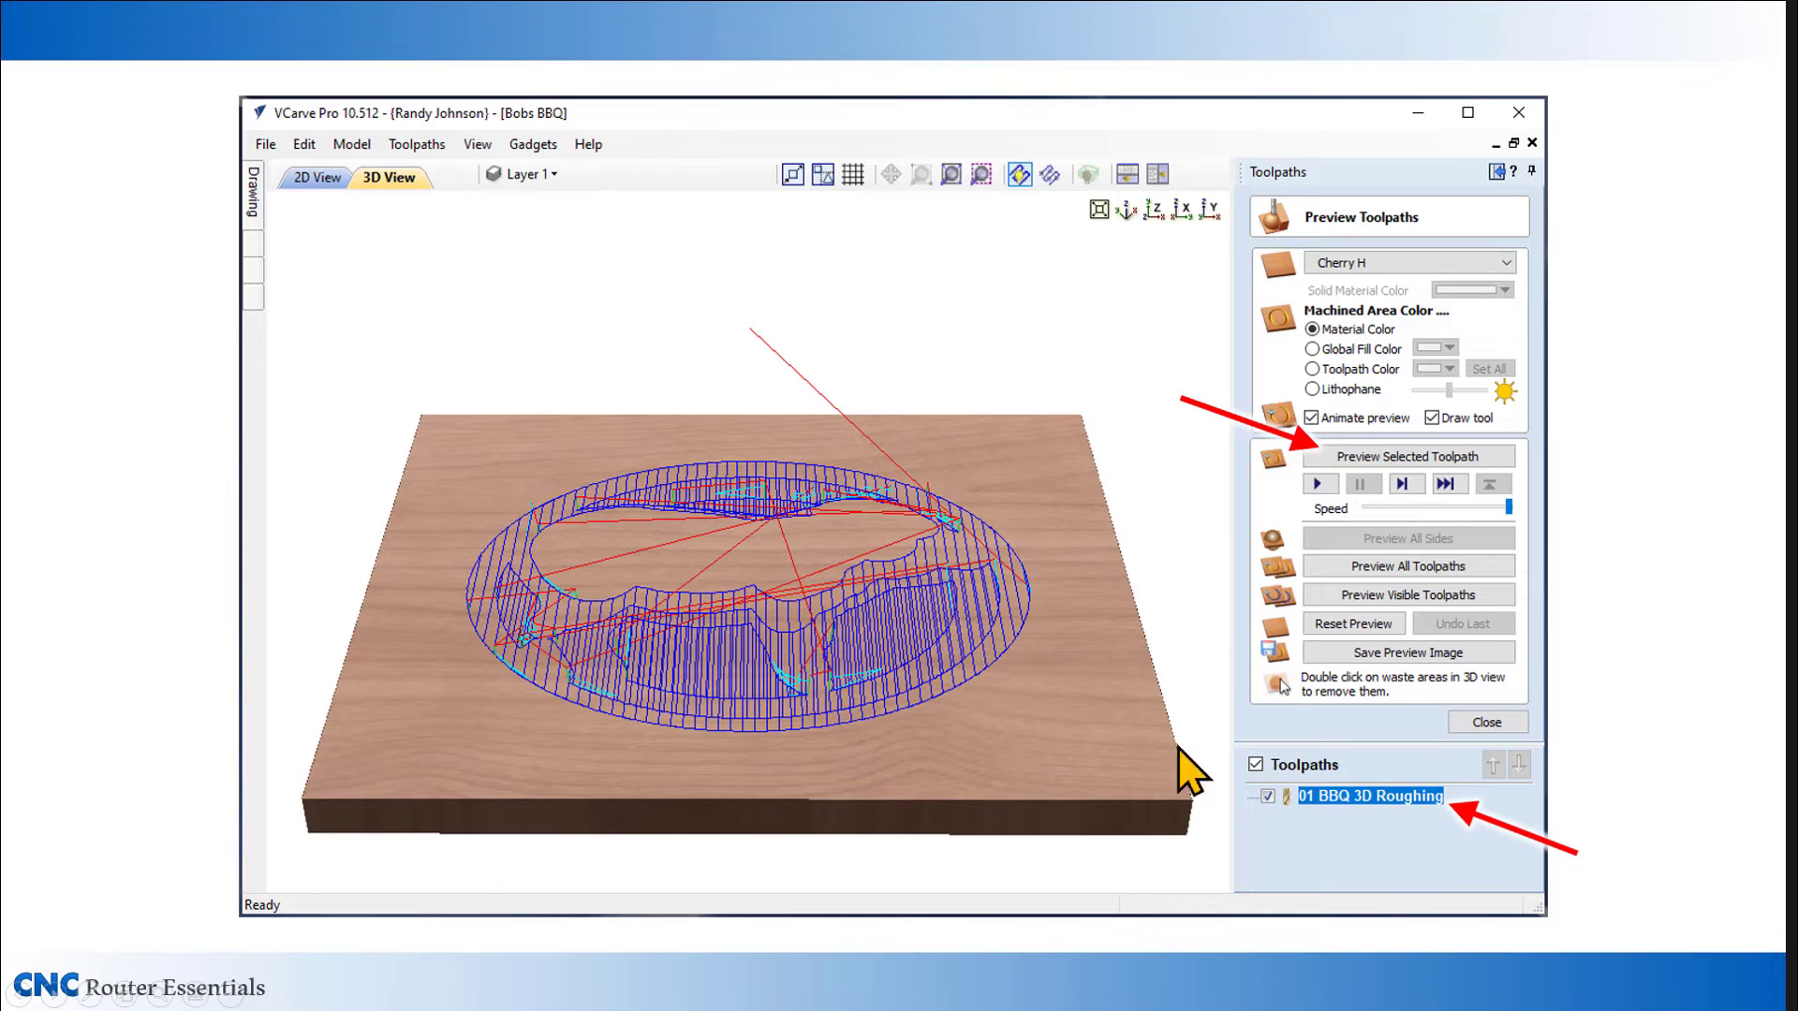
pyautogui.click(1410, 456)
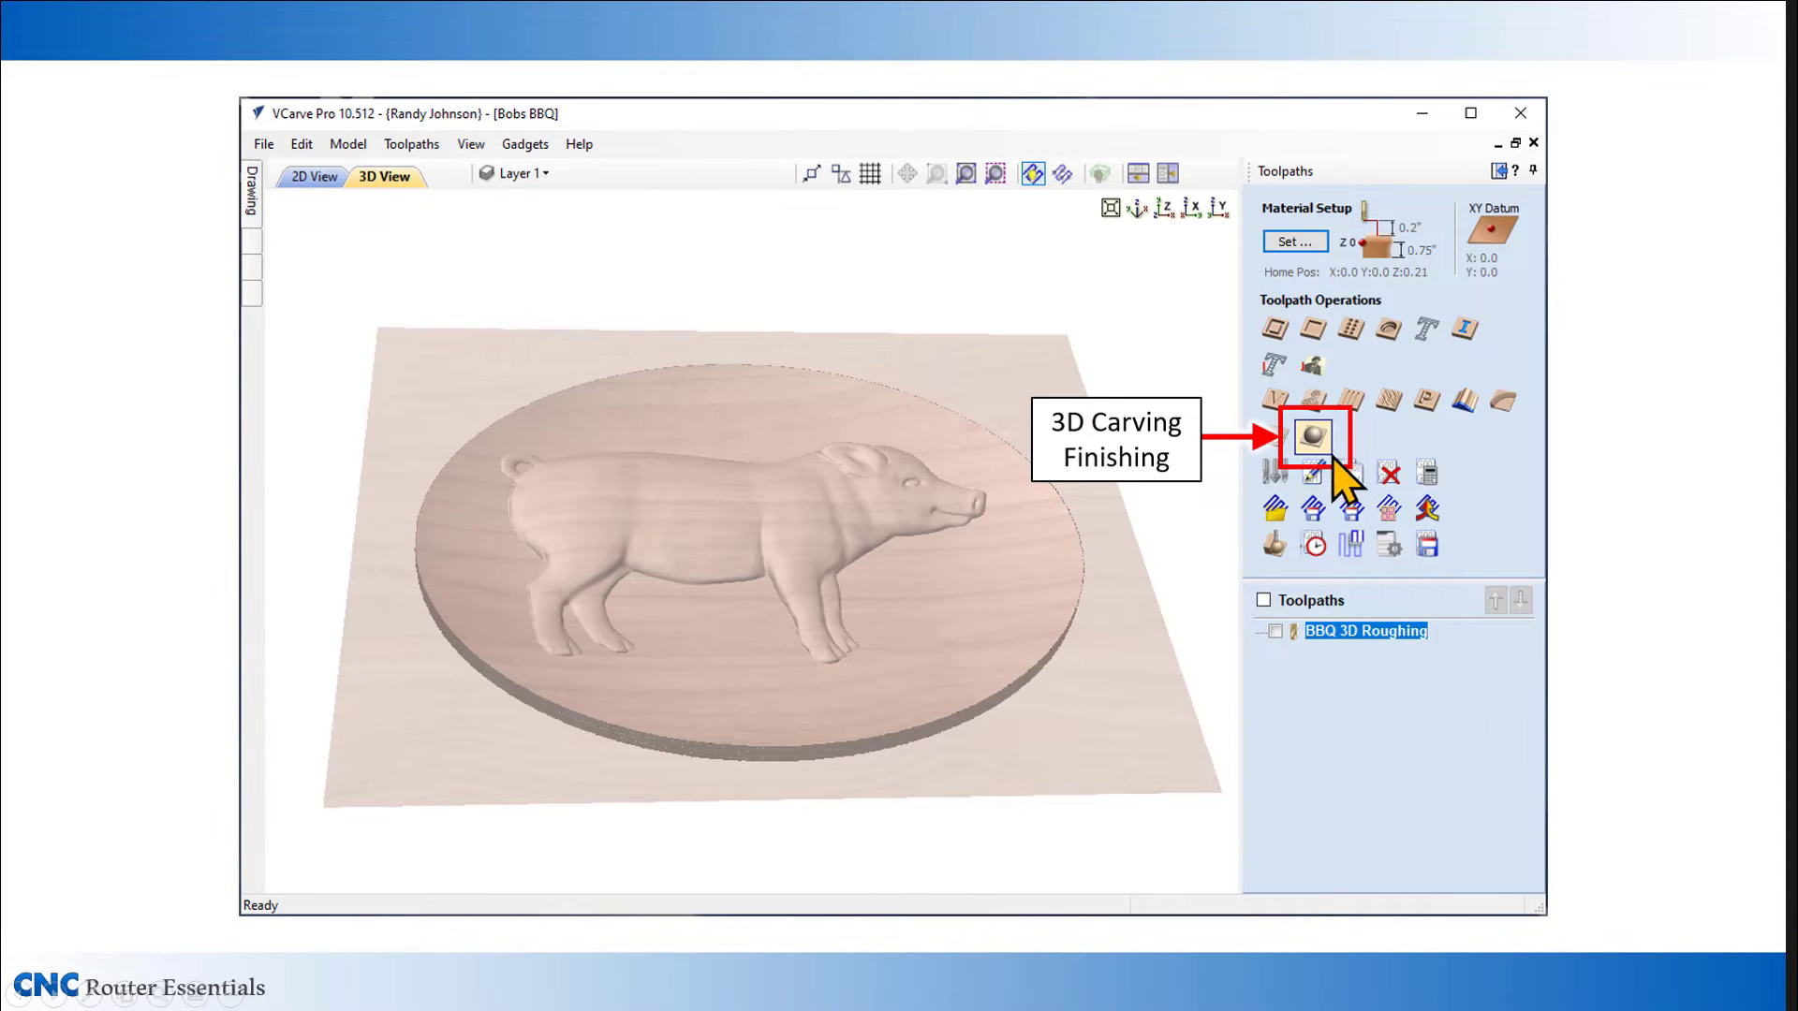
# - Start a 3D finish toolpath using the 1/8-inch ball nose at 9% stepover
pyautogui.click(1318, 436)
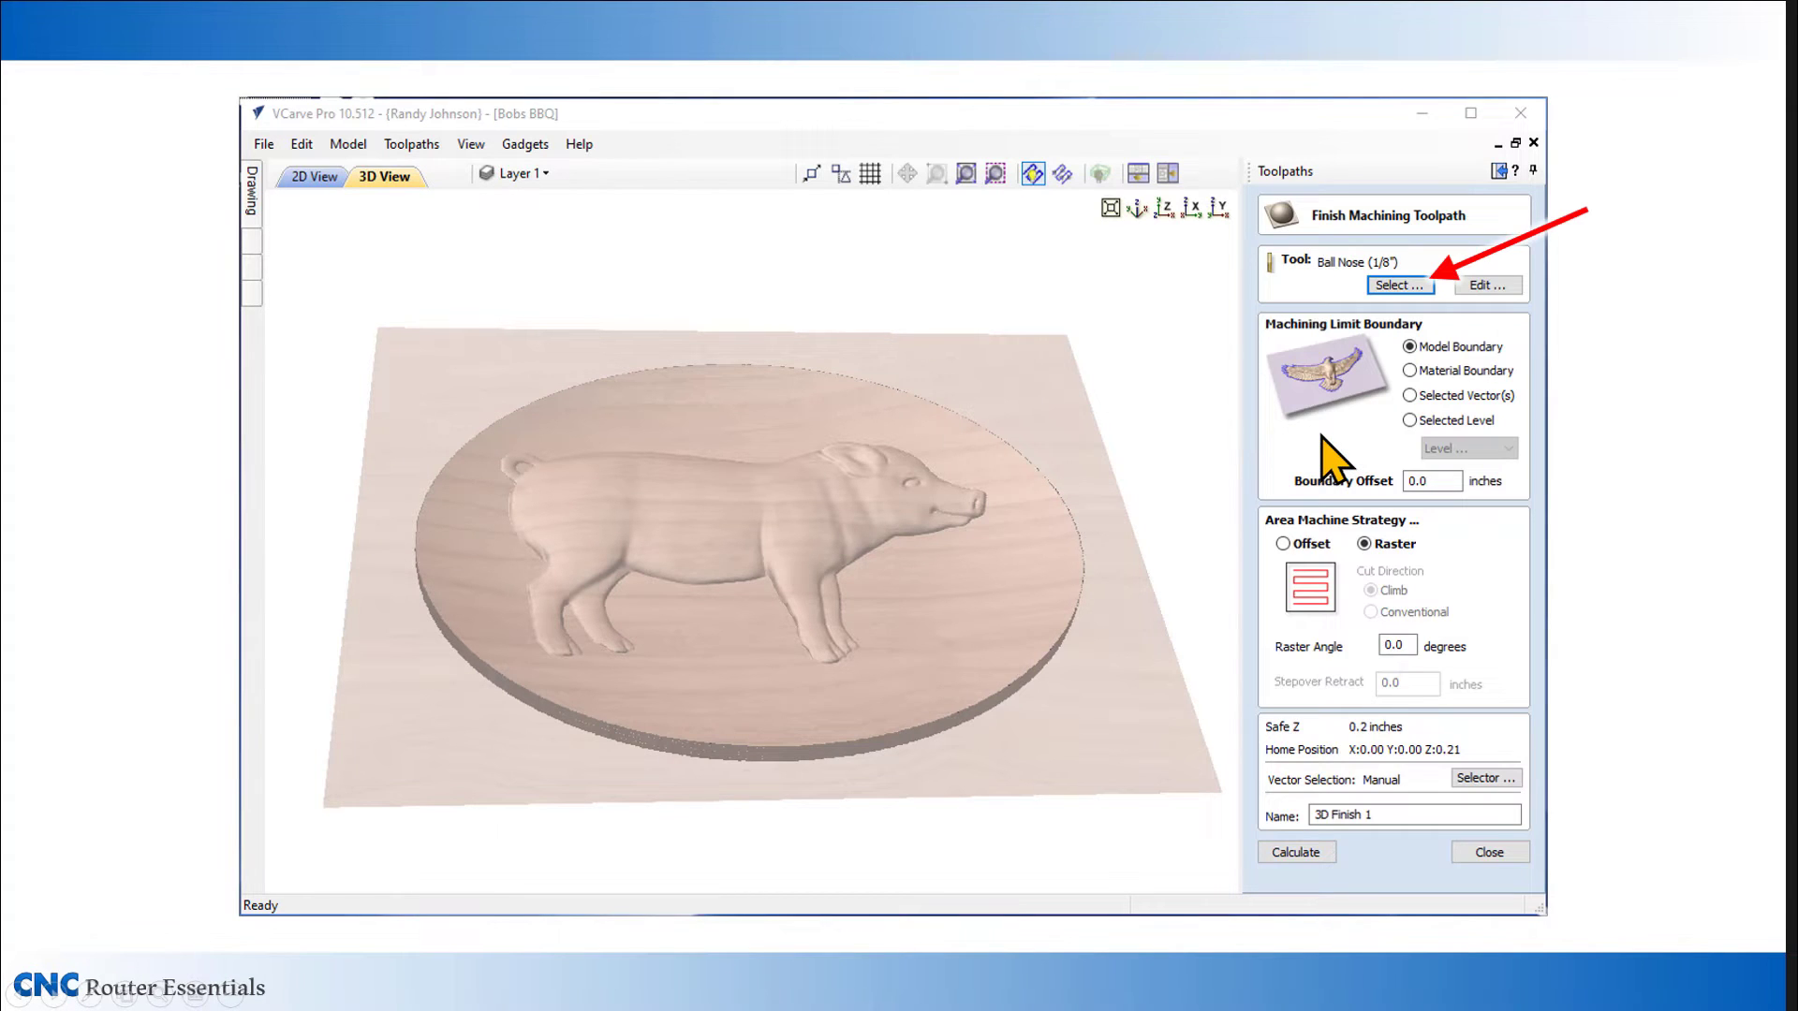
pyautogui.click(1397, 285)
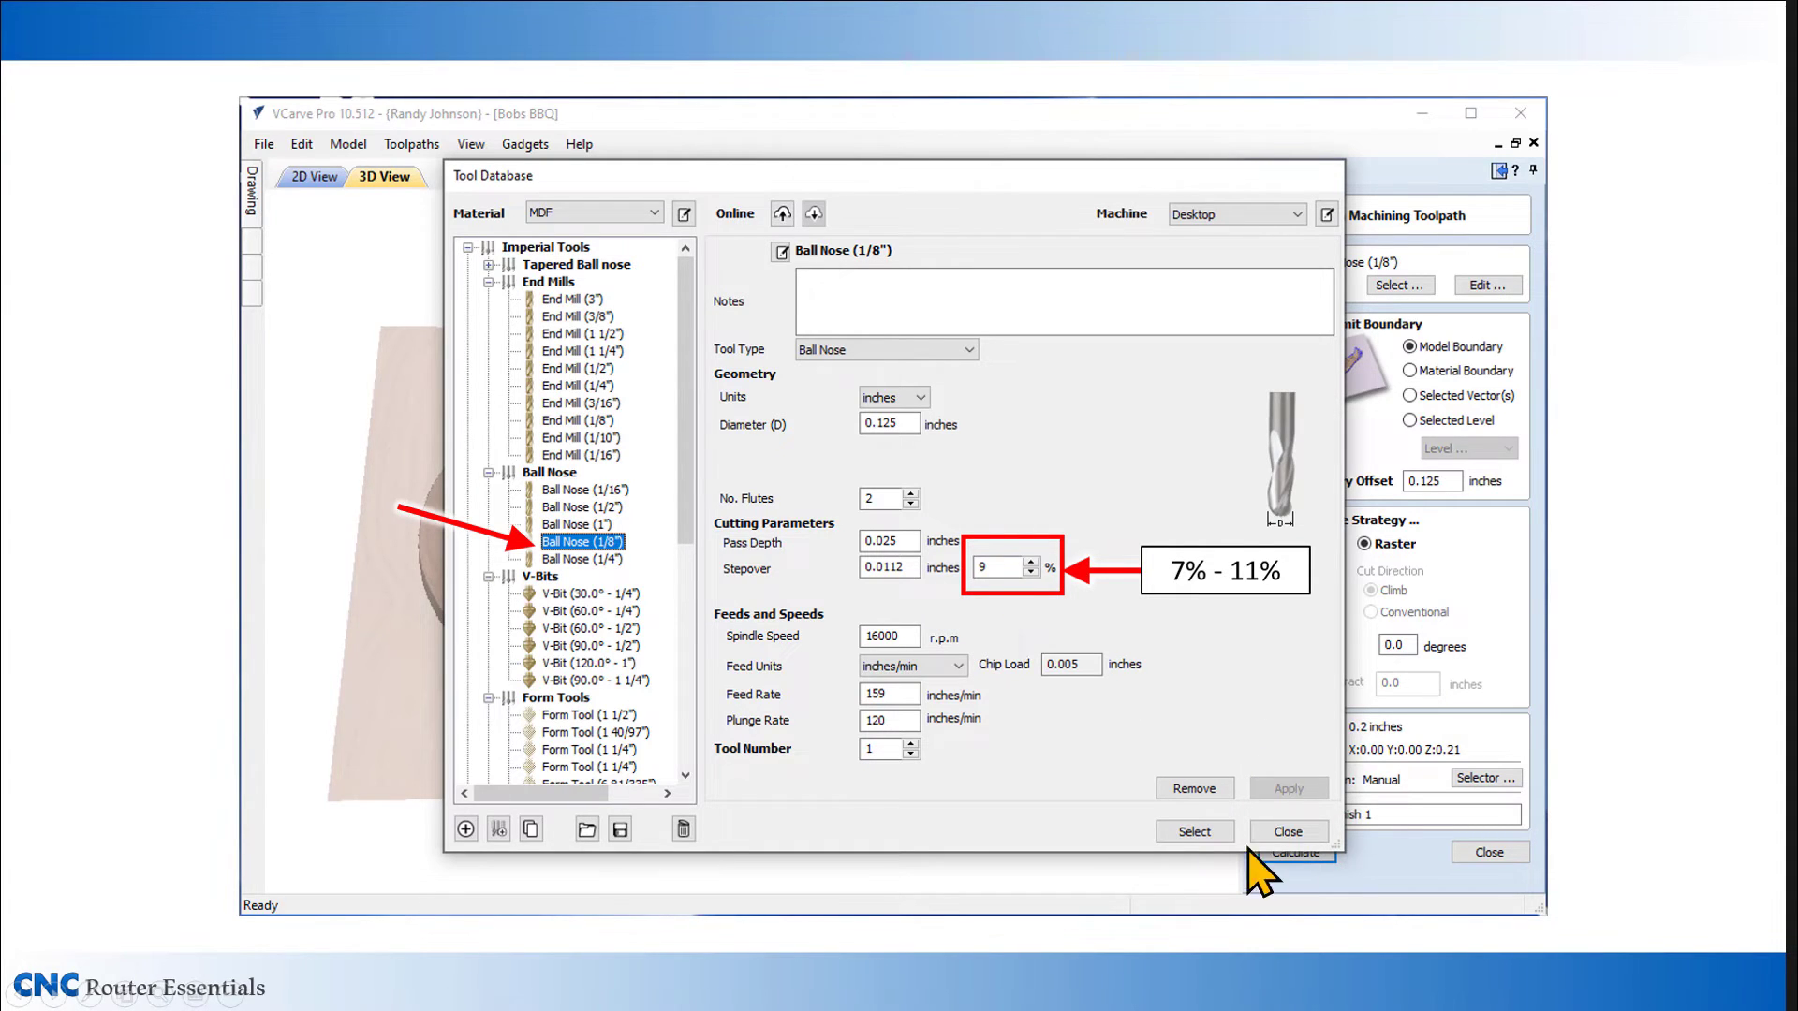
pyautogui.click(1194, 831)
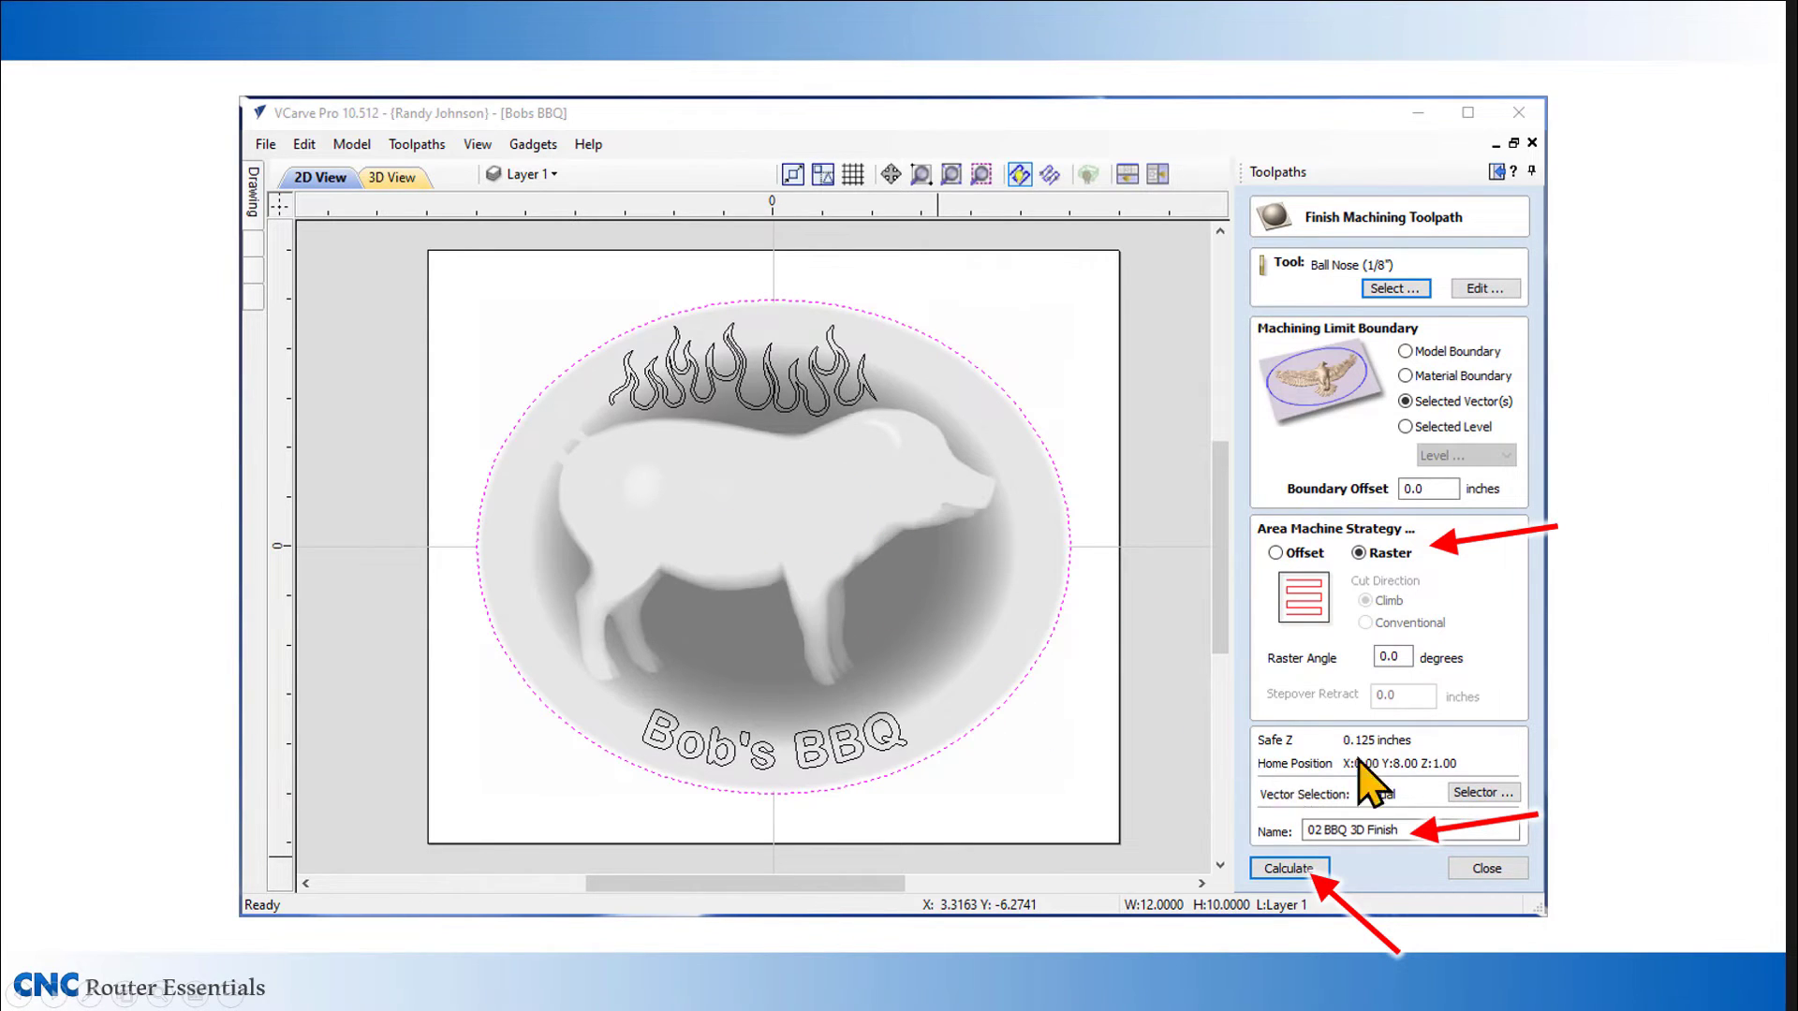
# - Calculate the 02 BBQ 3D Finish raster toolpath bounded by the oval vector
pyautogui.click(1288, 868)
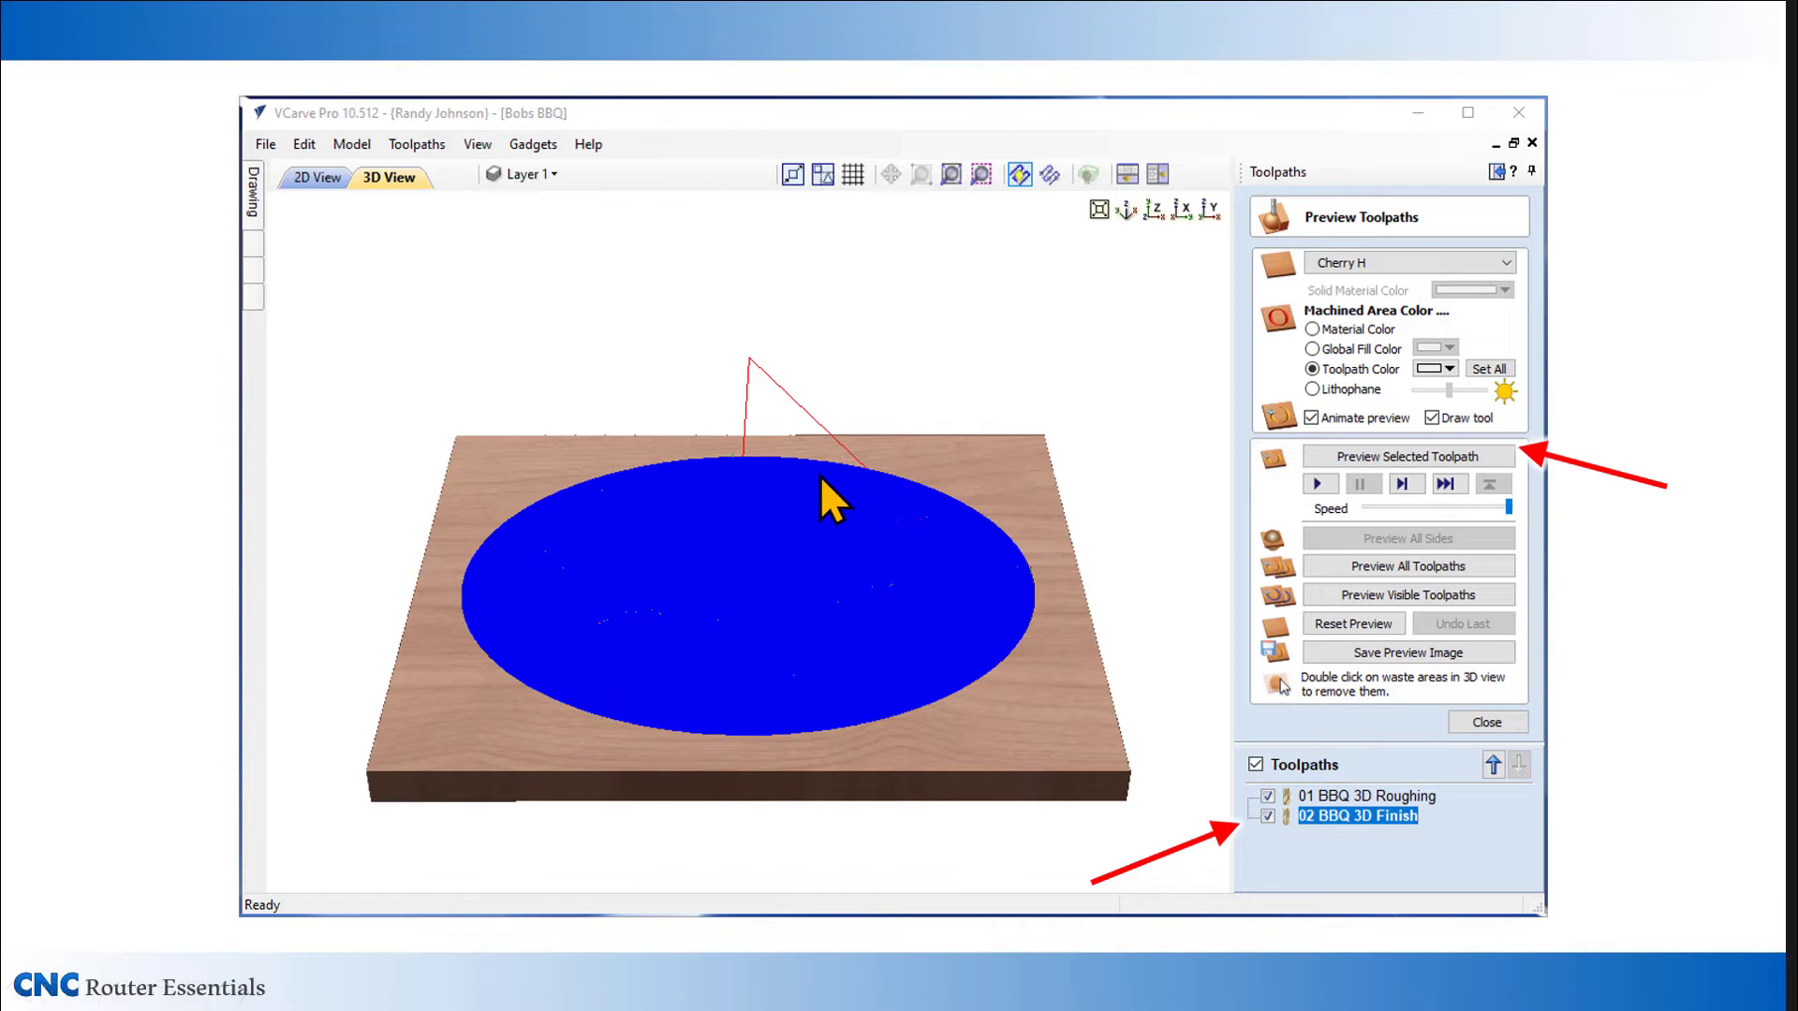
# - Simulate the finish pass carving the pig relief in the oval, then close the preview
pyautogui.click(1438, 459)
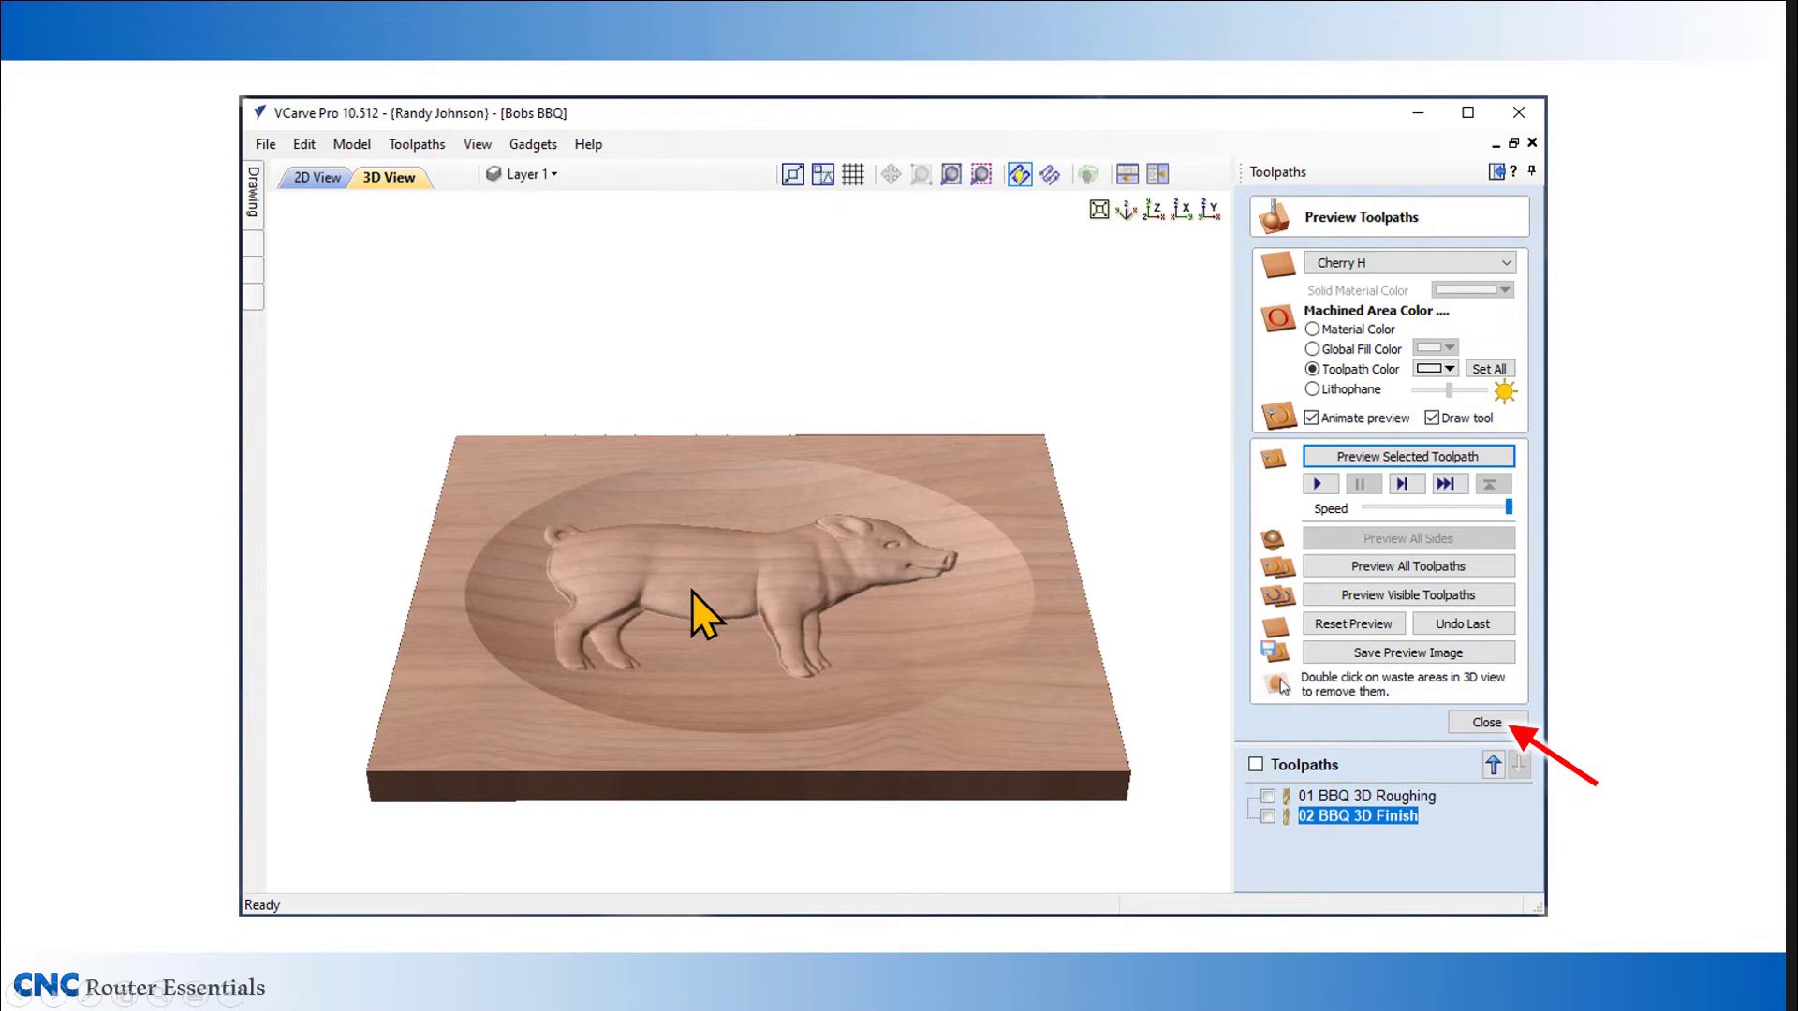
pyautogui.click(1485, 722)
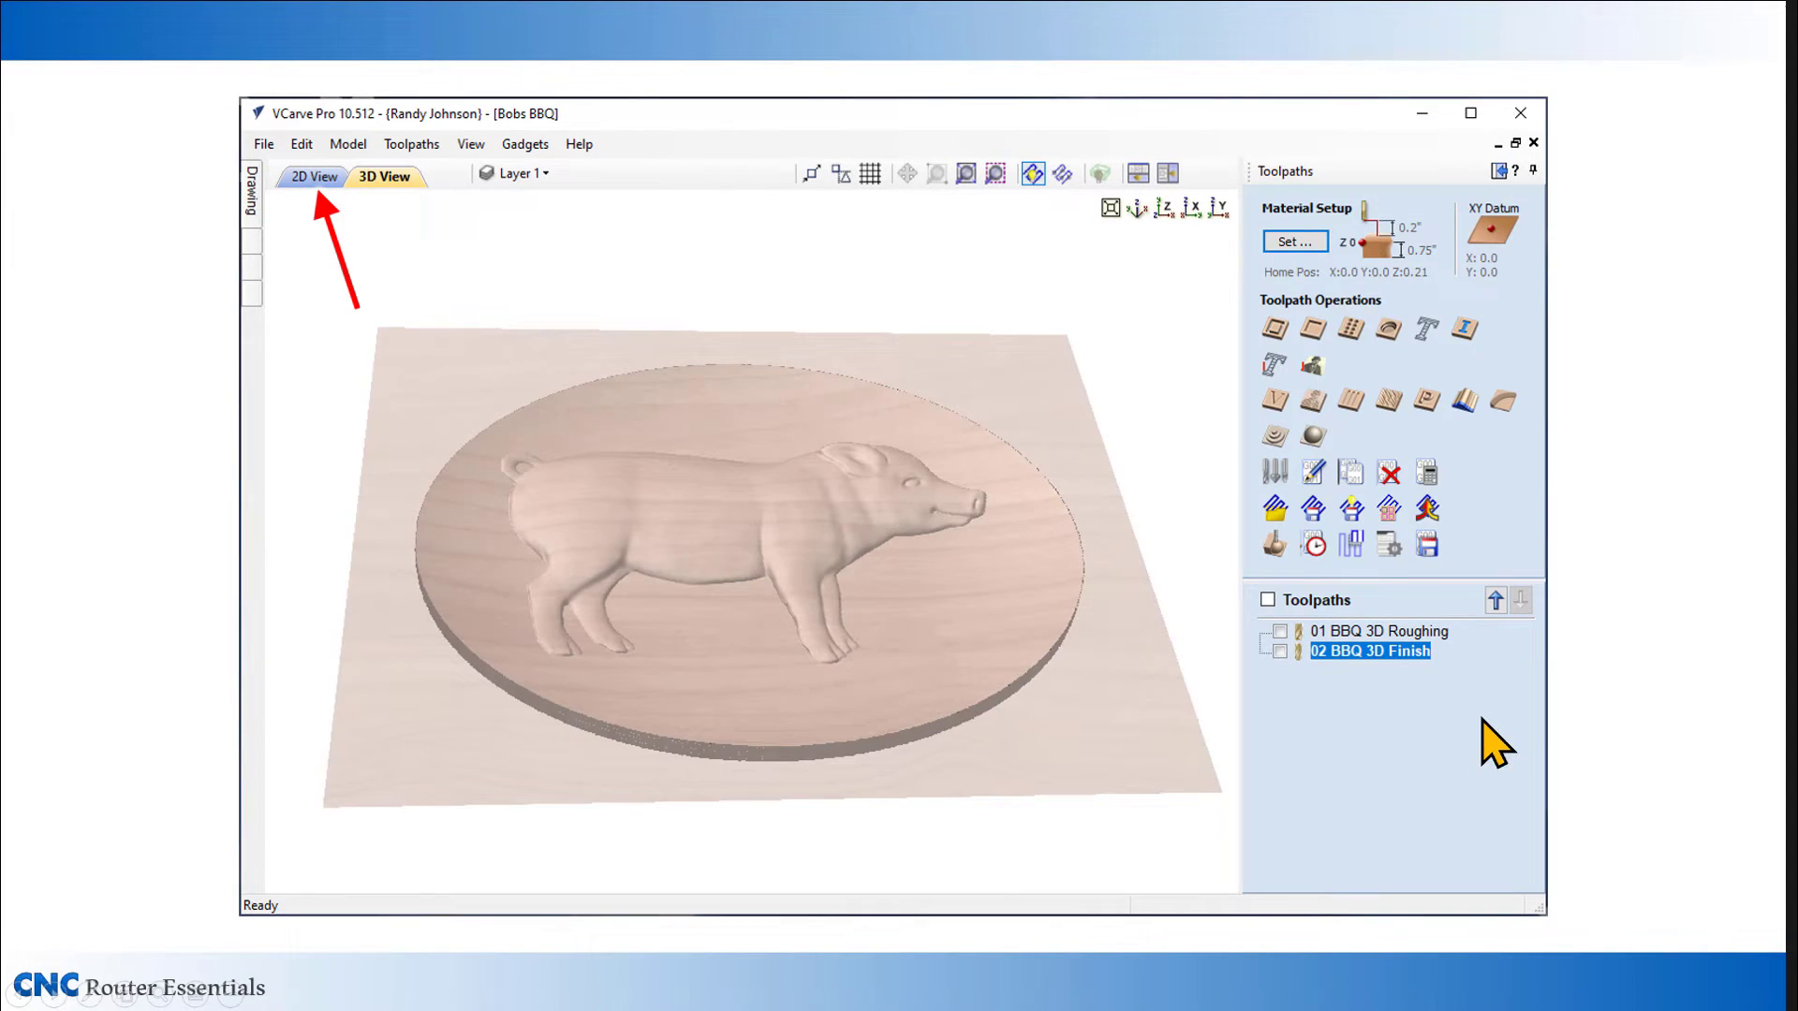
# - In the 2D view, start a V-carve toolpath for the flames and text with the 60° V-bit
pyautogui.click(309, 176)
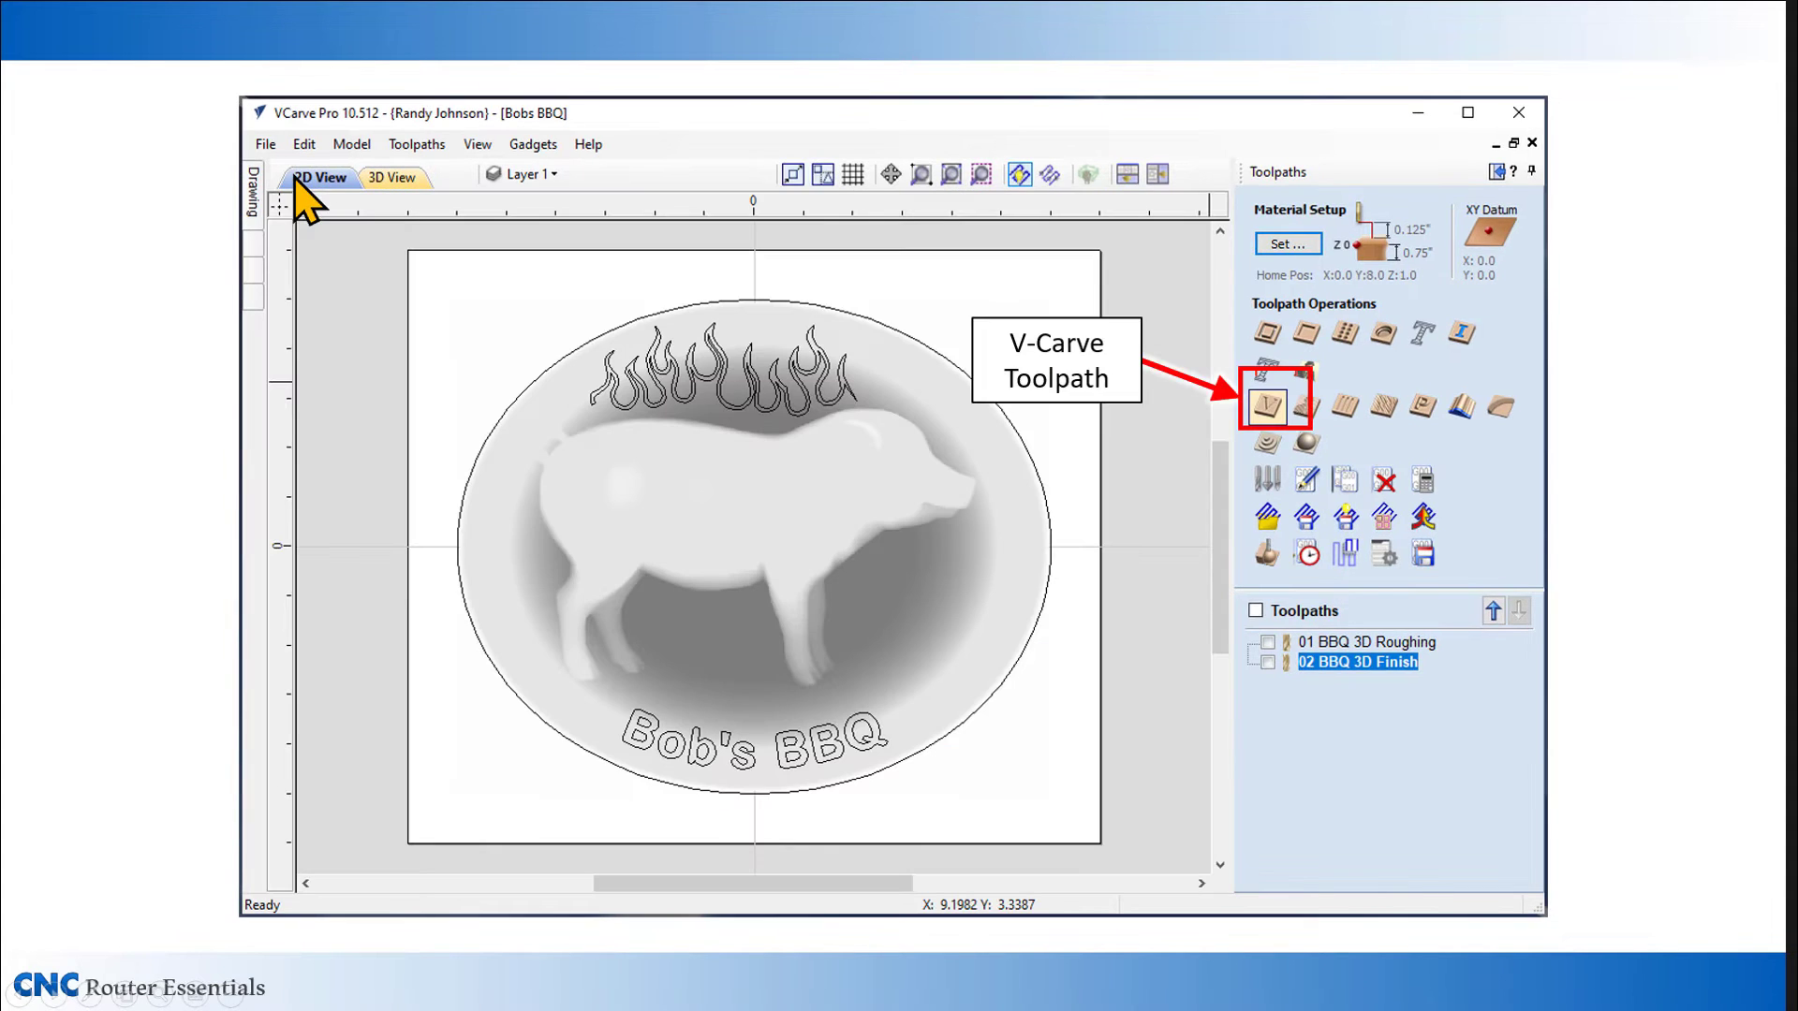
pyautogui.click(1273, 404)
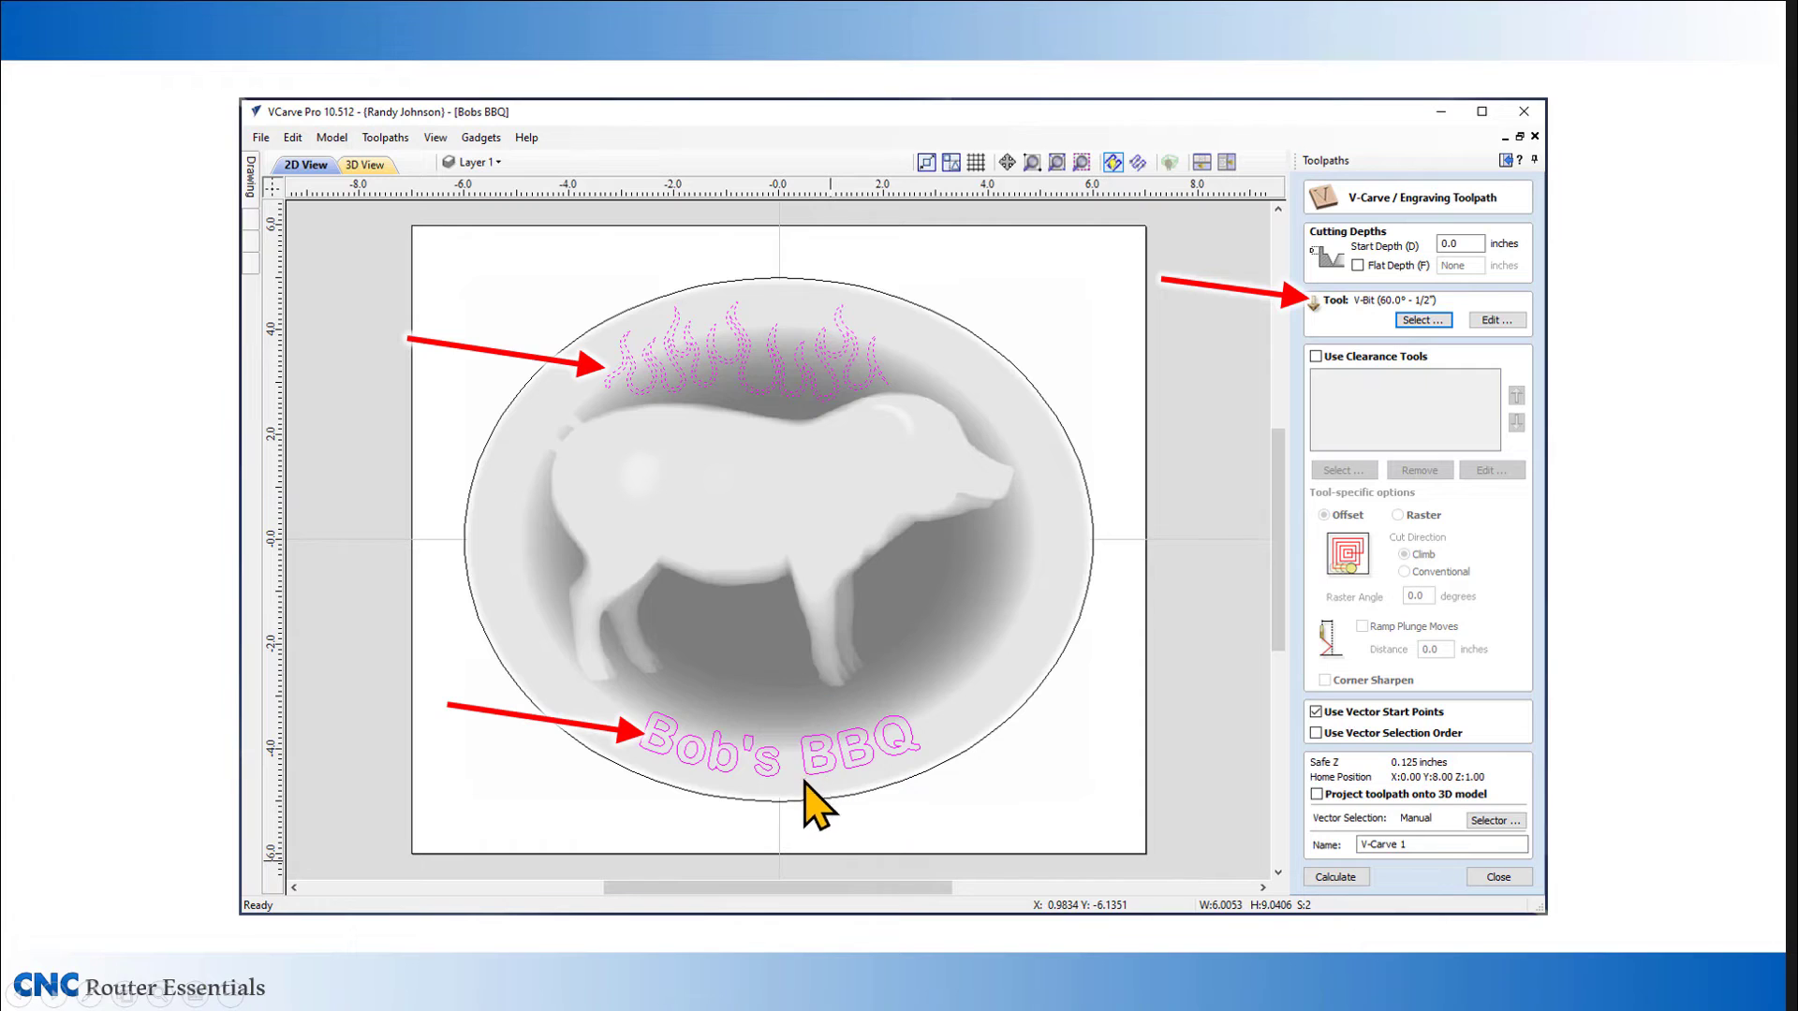
# - Calculate 03 BBQ V-Carve 1 projected onto the 3D relief and preview the carved flames and lettering
pyautogui.click(1316, 795)
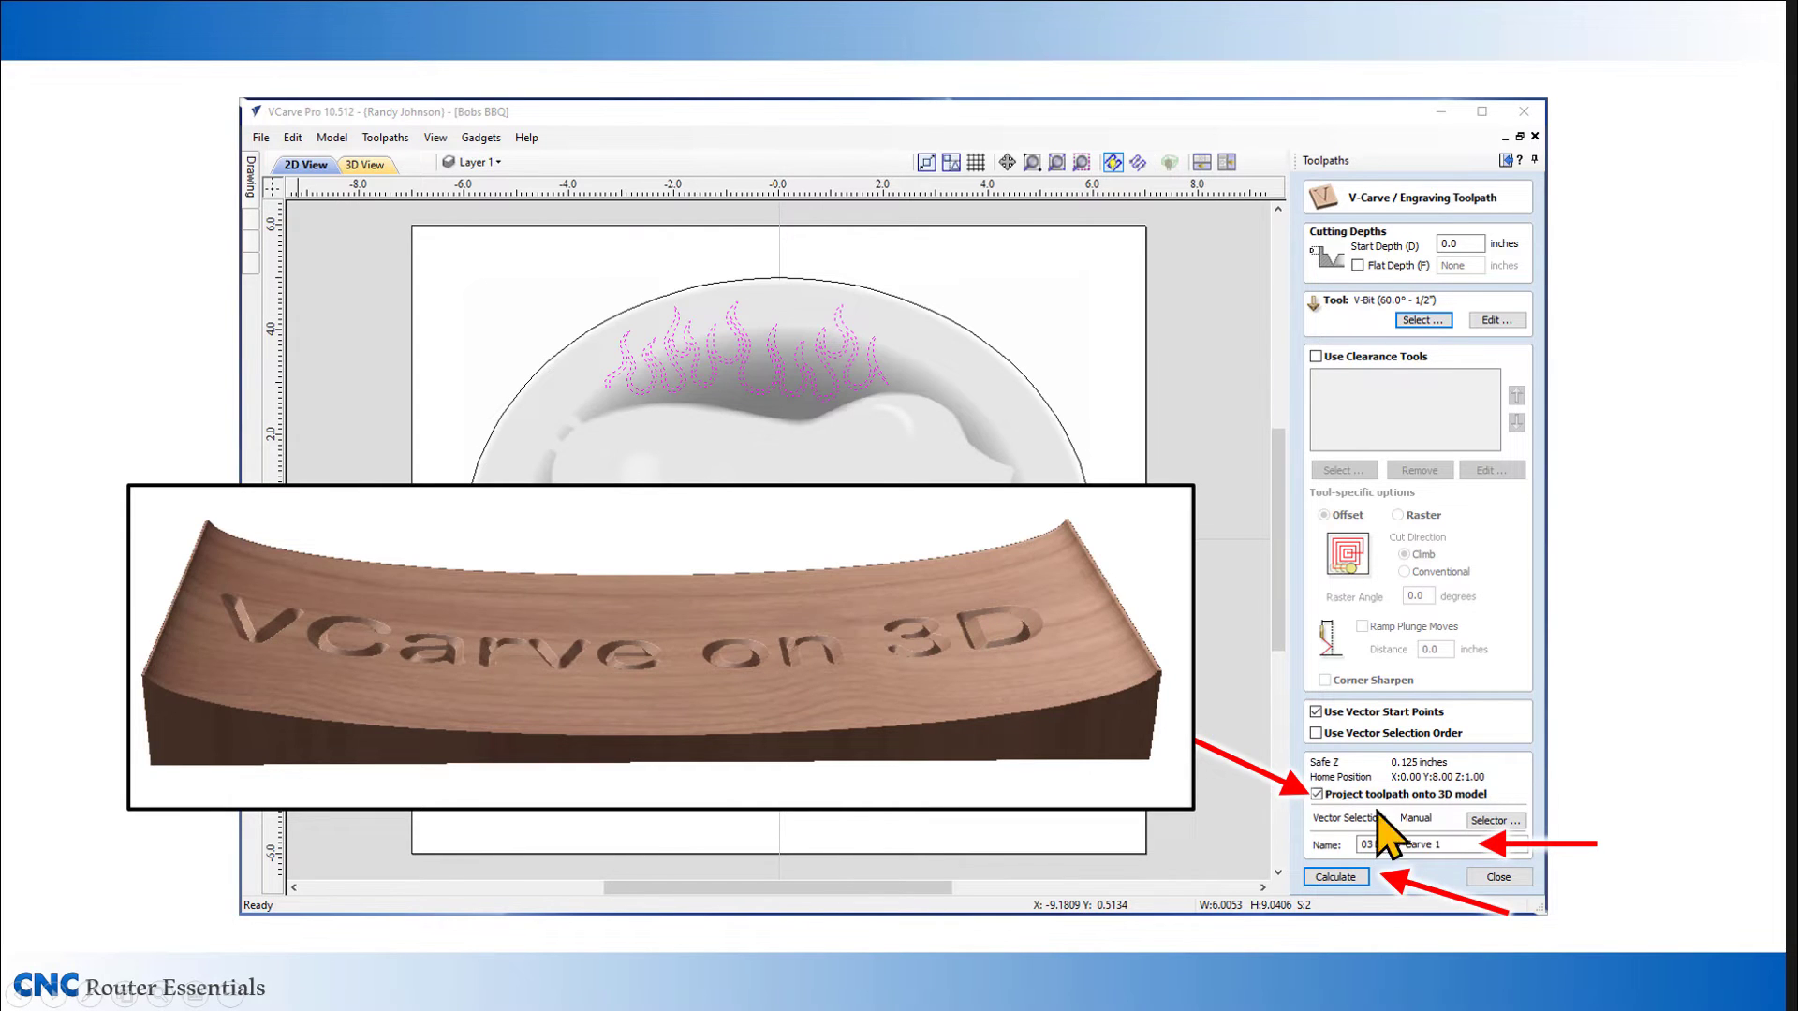
pyautogui.click(1346, 876)
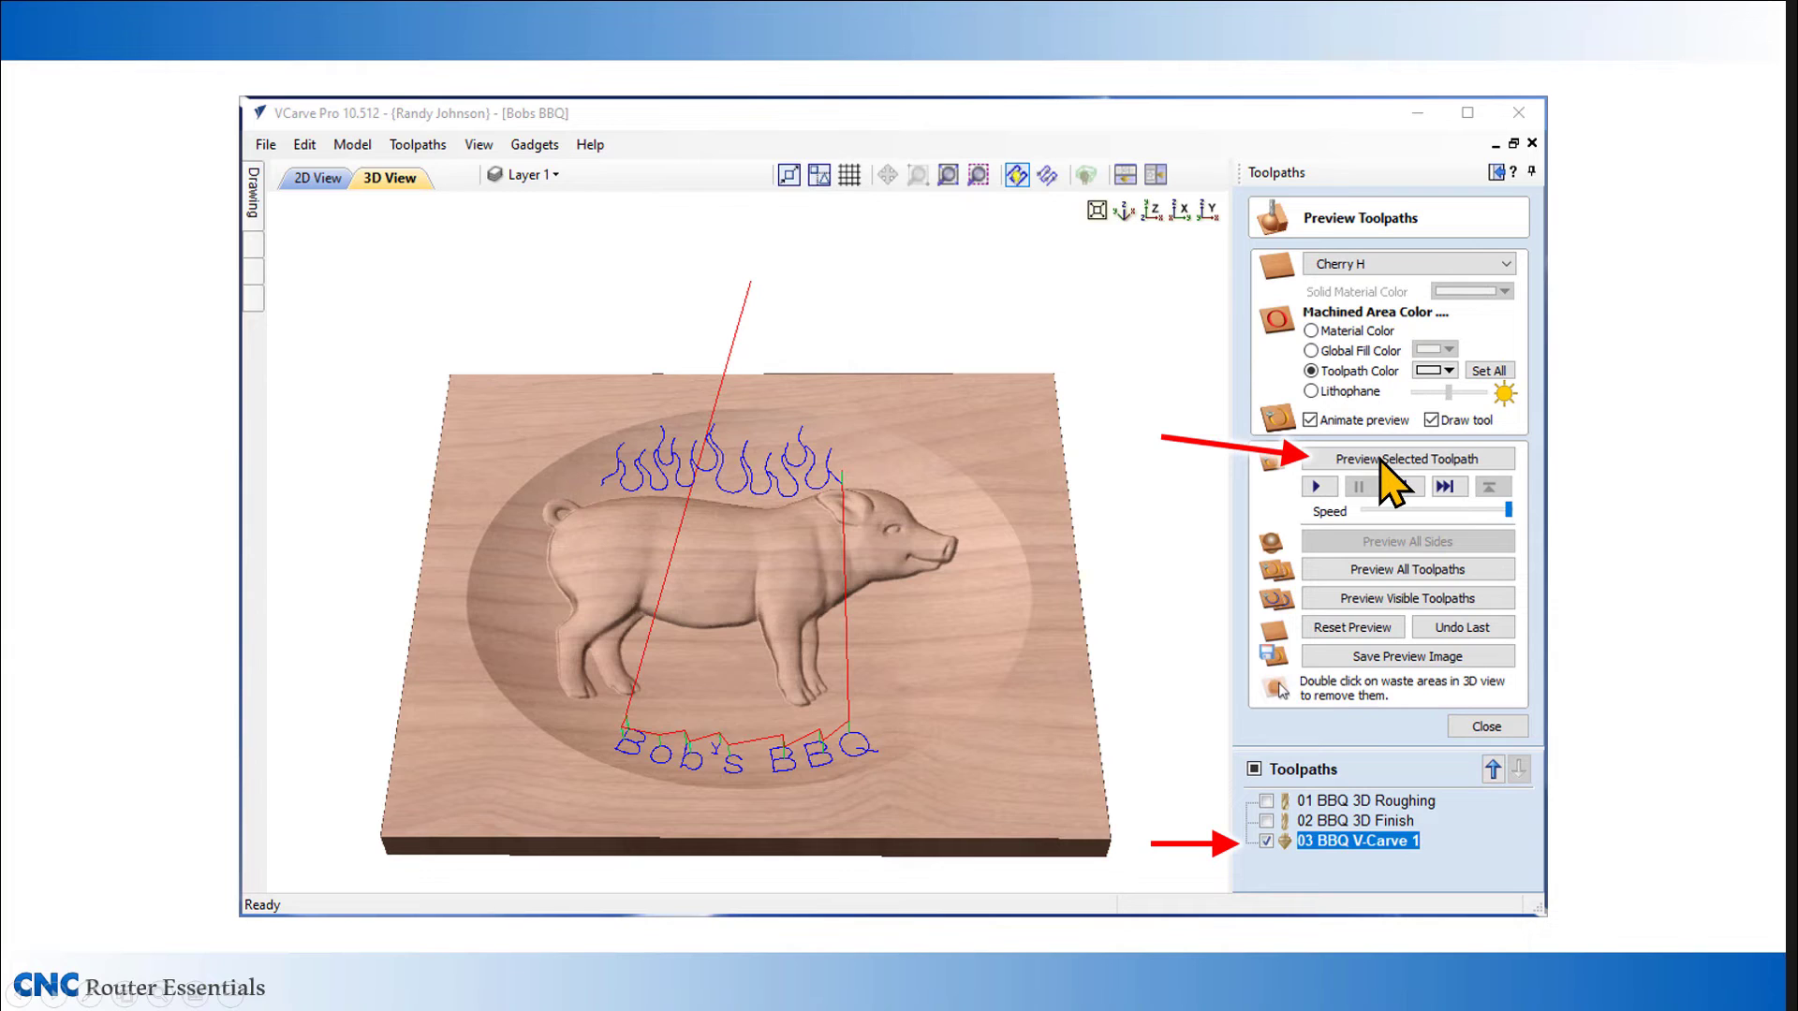
pyautogui.click(1380, 459)
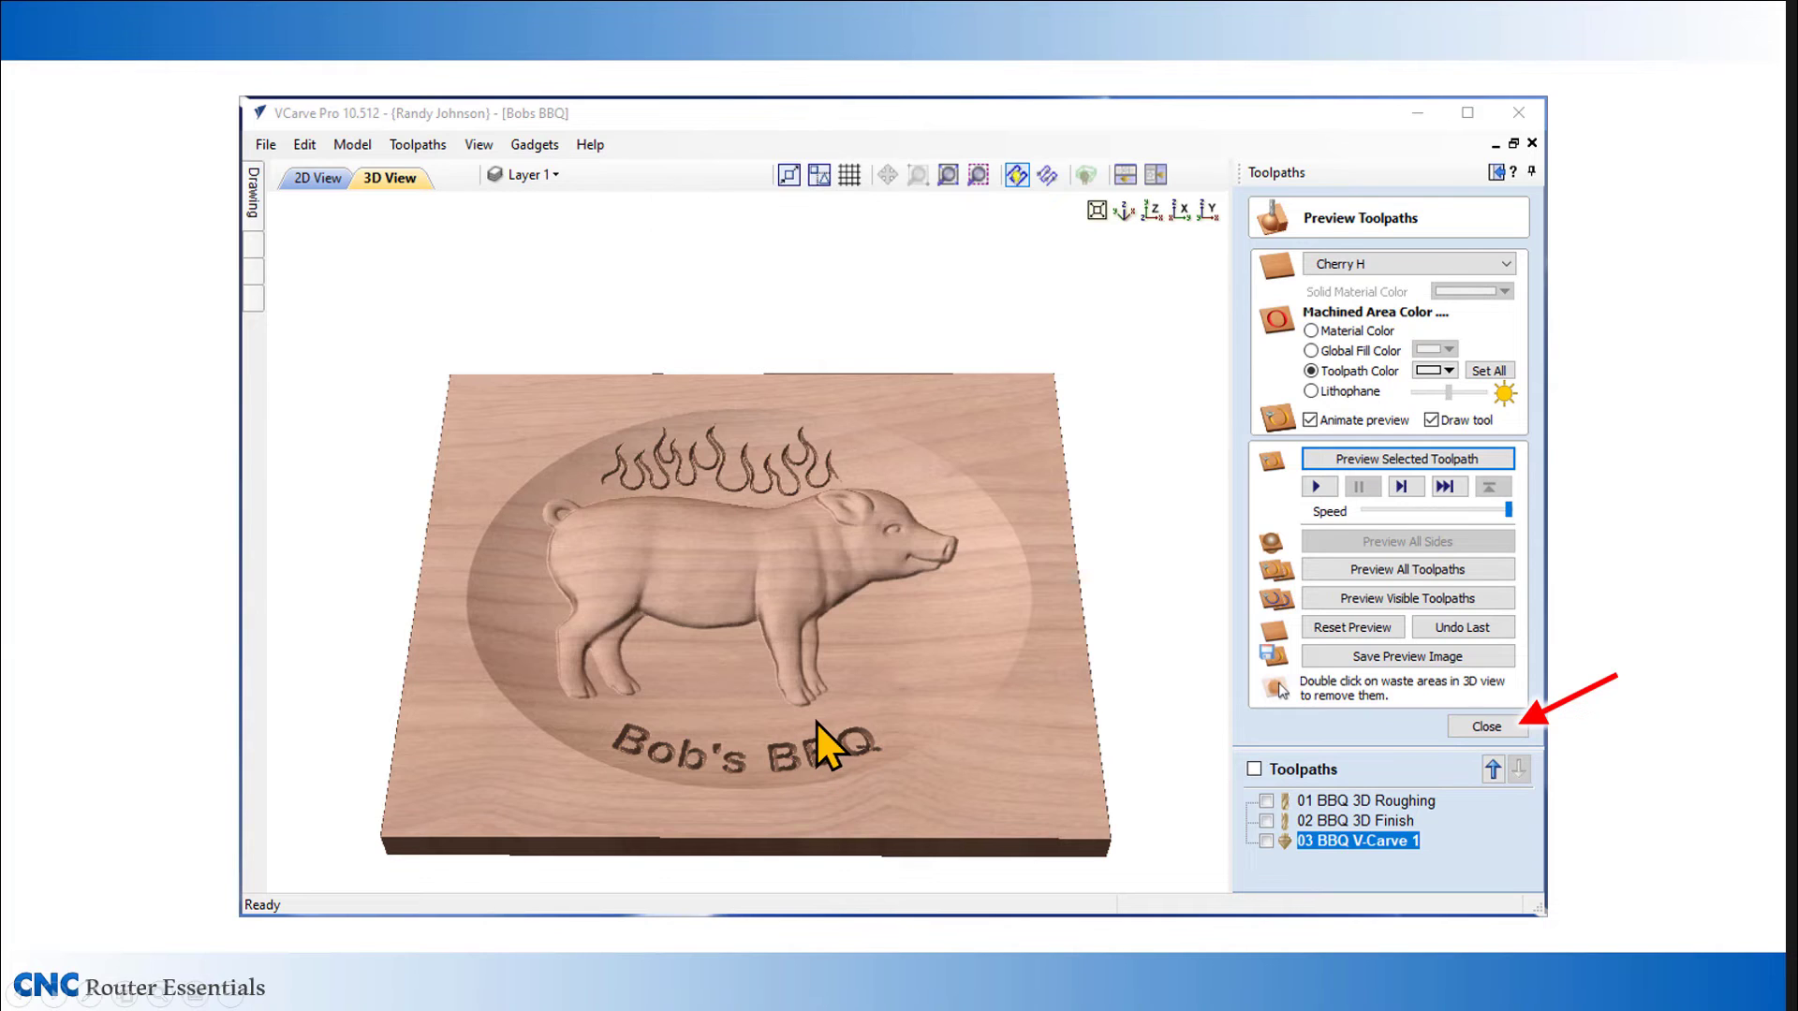
# - Close the V-carve preview and set up saving 01 BBQ 3D Roughing as a .tap file
pyautogui.click(1485, 727)
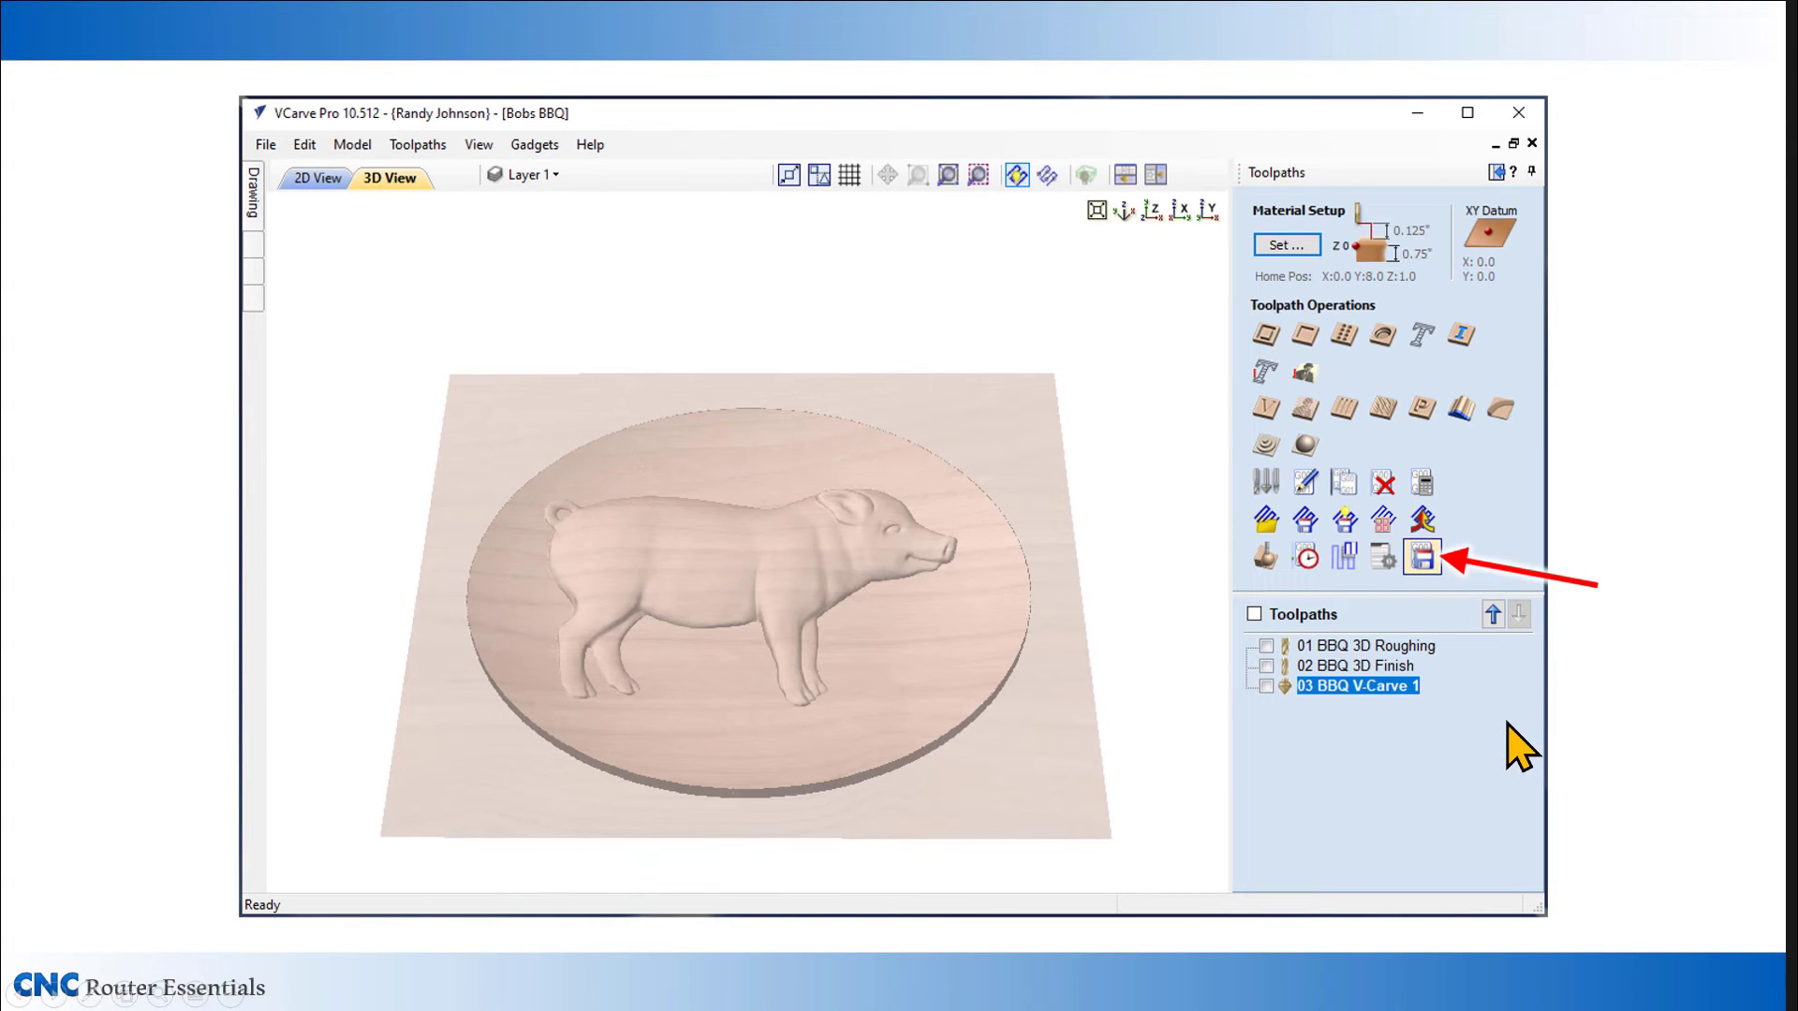
pyautogui.click(1425, 559)
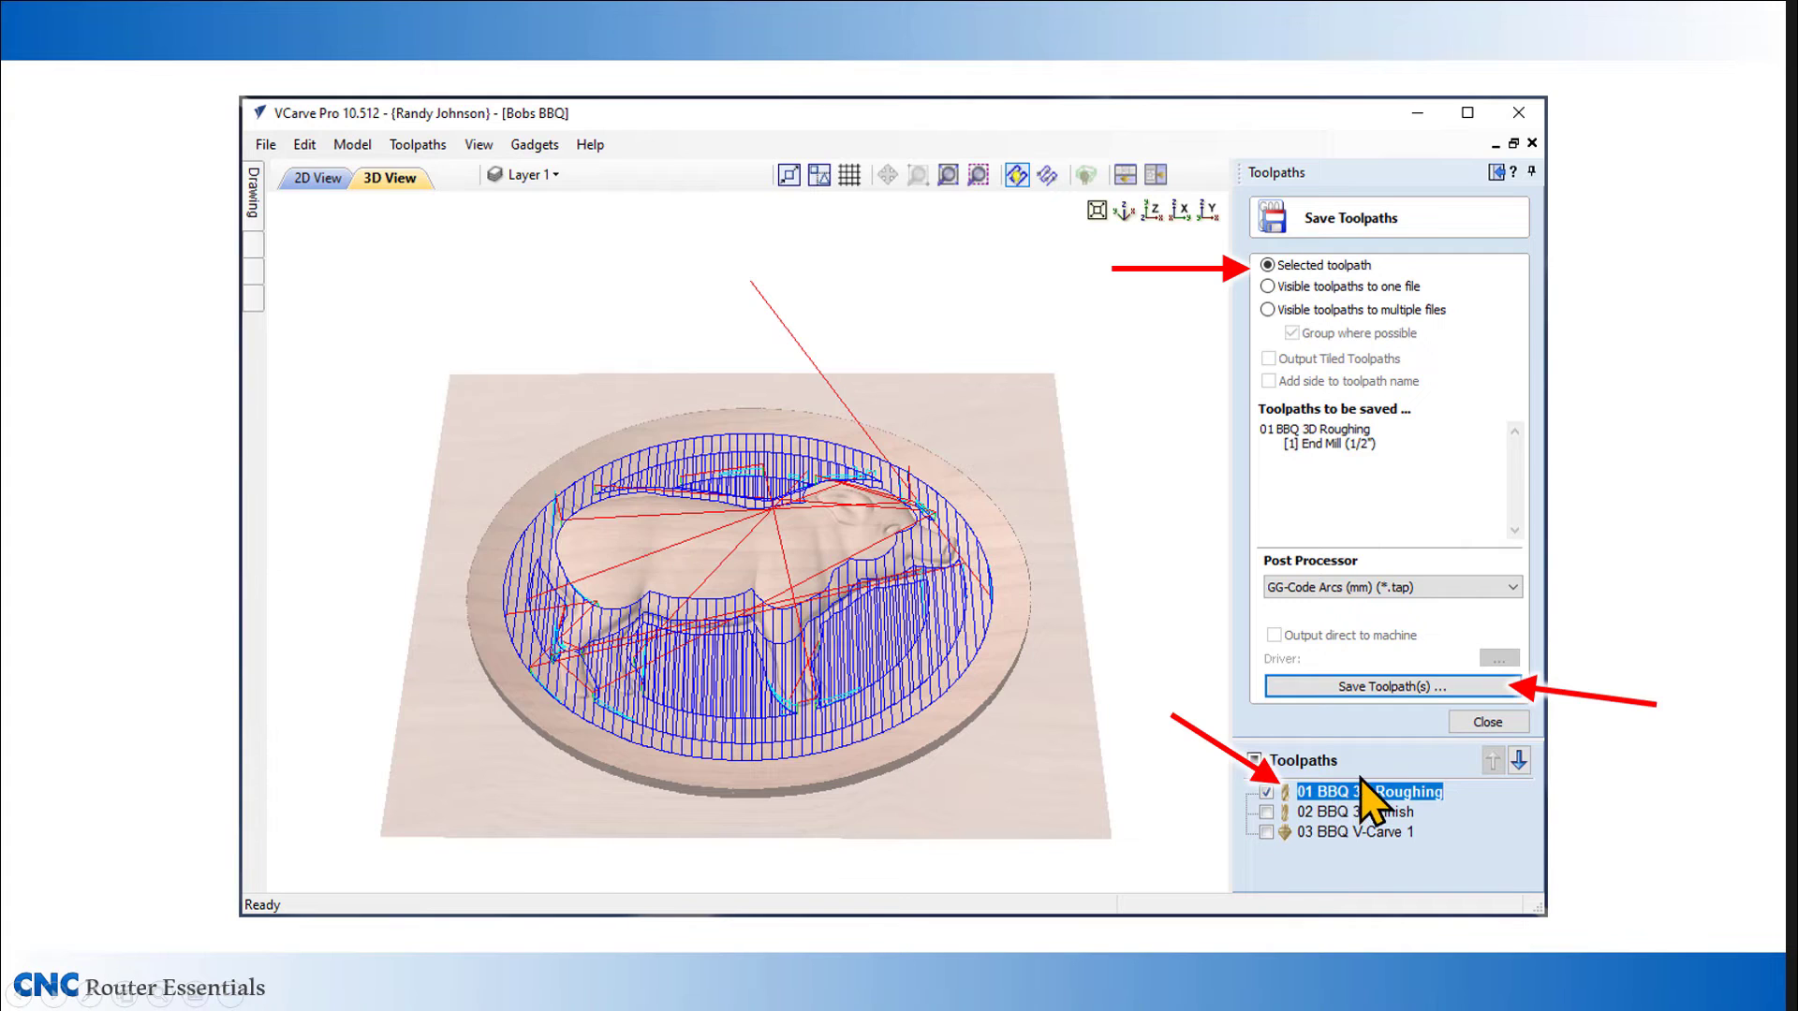